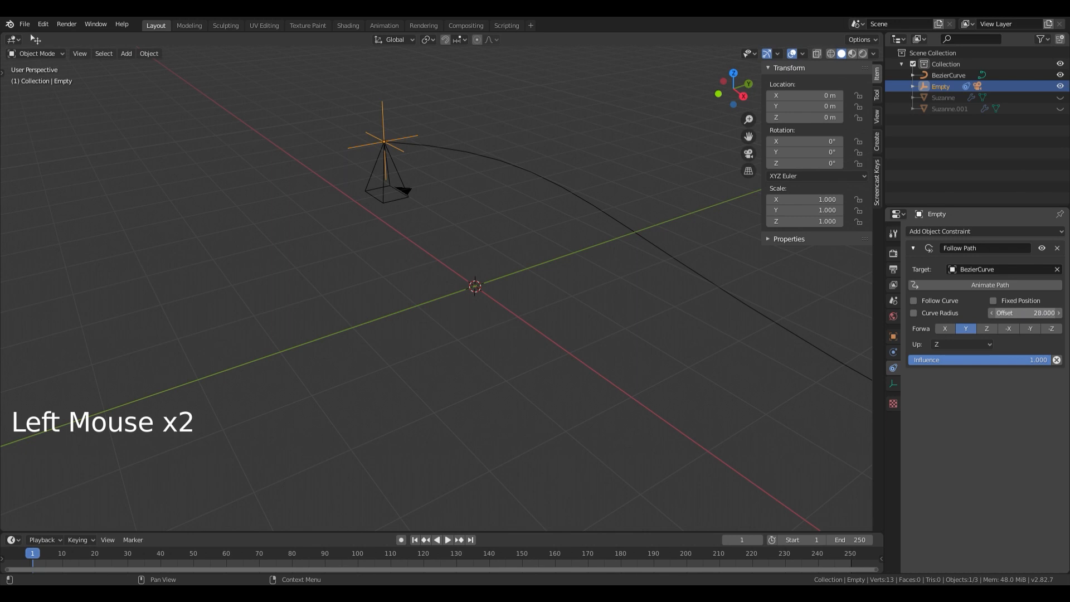
# - Return the empty's Follow Path offset to 0 and add a Track To constraint that targets Suzanne
pyautogui.moveTo(1024, 312); pyautogui.dragTo(846, 312)
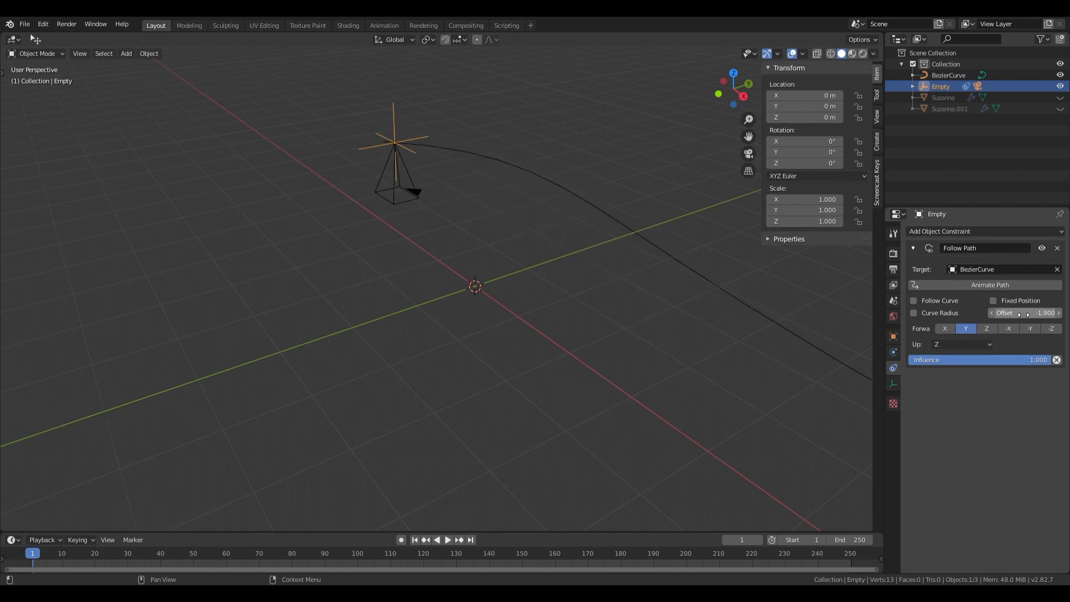
pyautogui.click(941, 232)
pyautogui.click(951, 306)
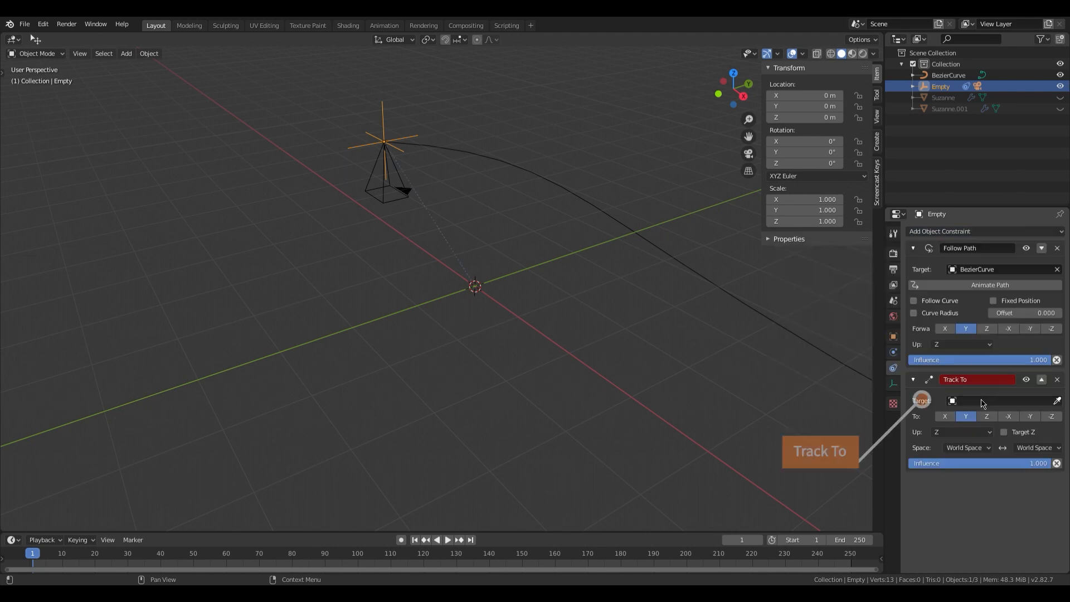
pyautogui.click(982, 402)
pyautogui.click(965, 455)
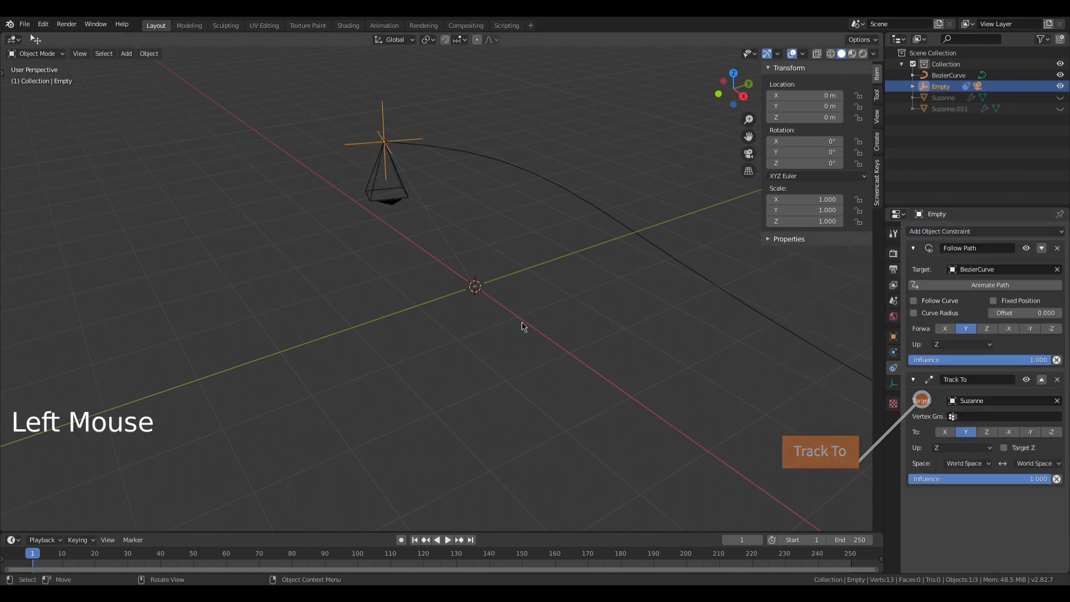
# - Unhide the hidden monkey head objects and rotate the camera 90° about its local X axis
pyautogui.moveTo(658, 345); pyautogui.dragTo(390, 300, button='middle')
pyautogui.scroll(-4, 549, 310)
pyautogui.hotkey('alt', 'h')
pyautogui.click(304, 336)
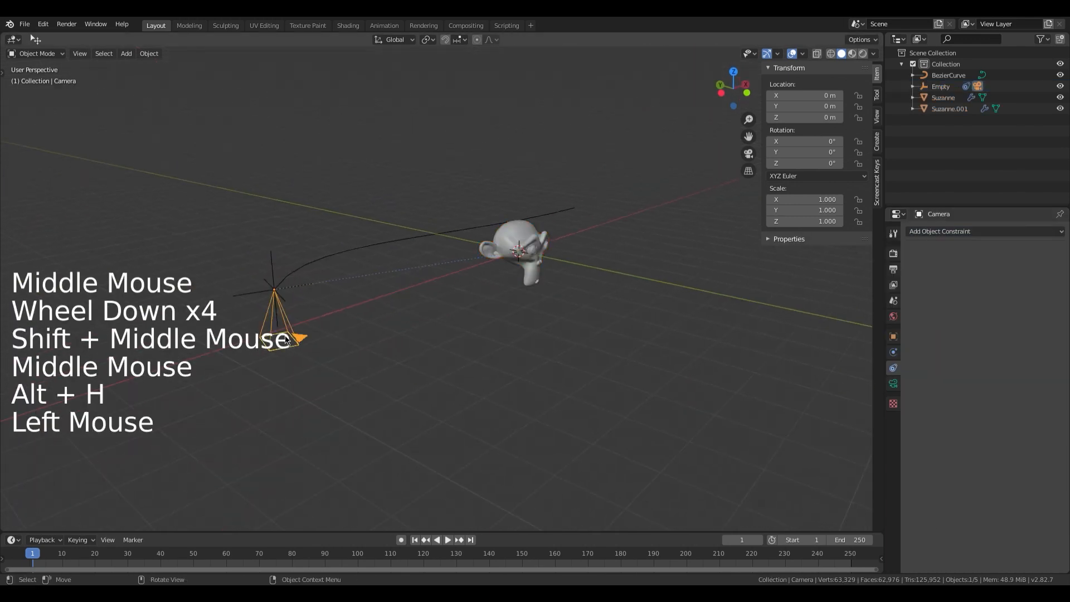
pyautogui.press('r')
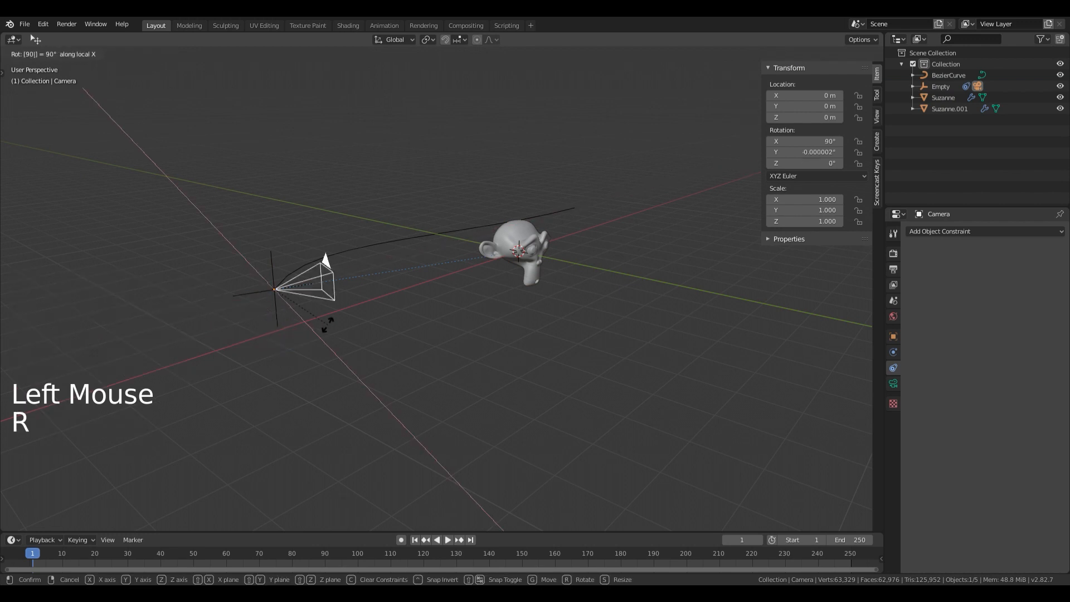
pyautogui.press('Return')
# - Edit the Bezier curve and move the control point at the camera's end to about X -6.48, Y 2.24, Z 1.18 m
pyautogui.click(289, 277)
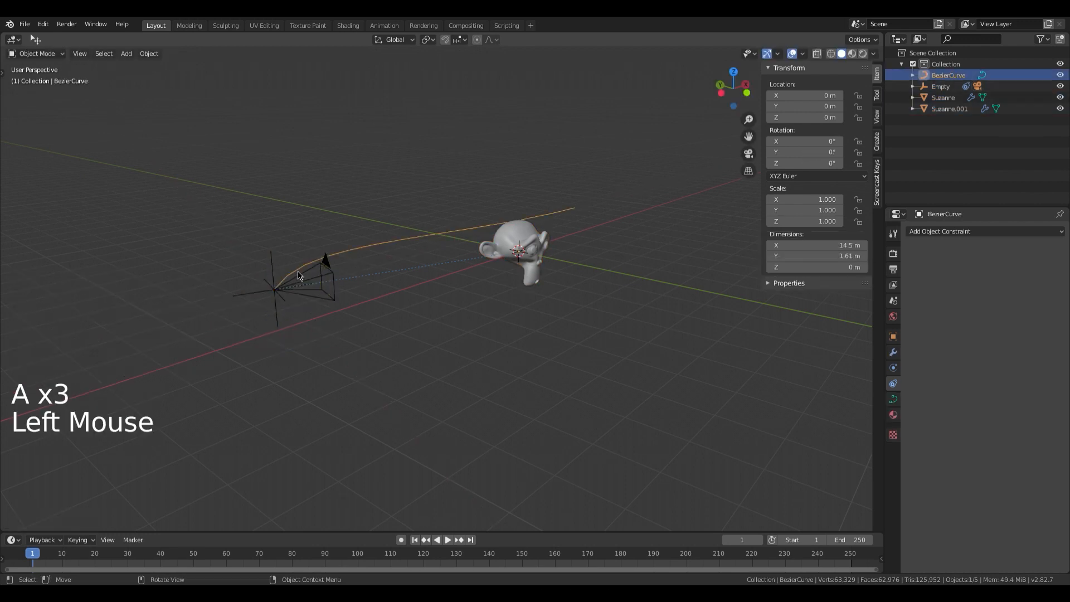
pyautogui.press('Tab')
pyautogui.click(284, 288)
pyautogui.press('g')
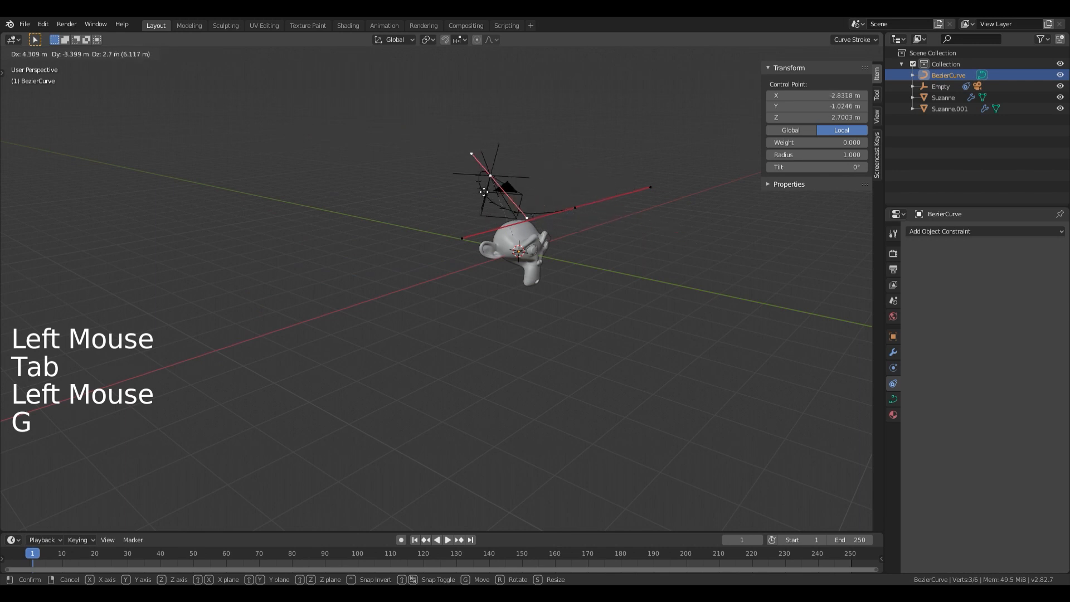
pyautogui.click(305, 256)
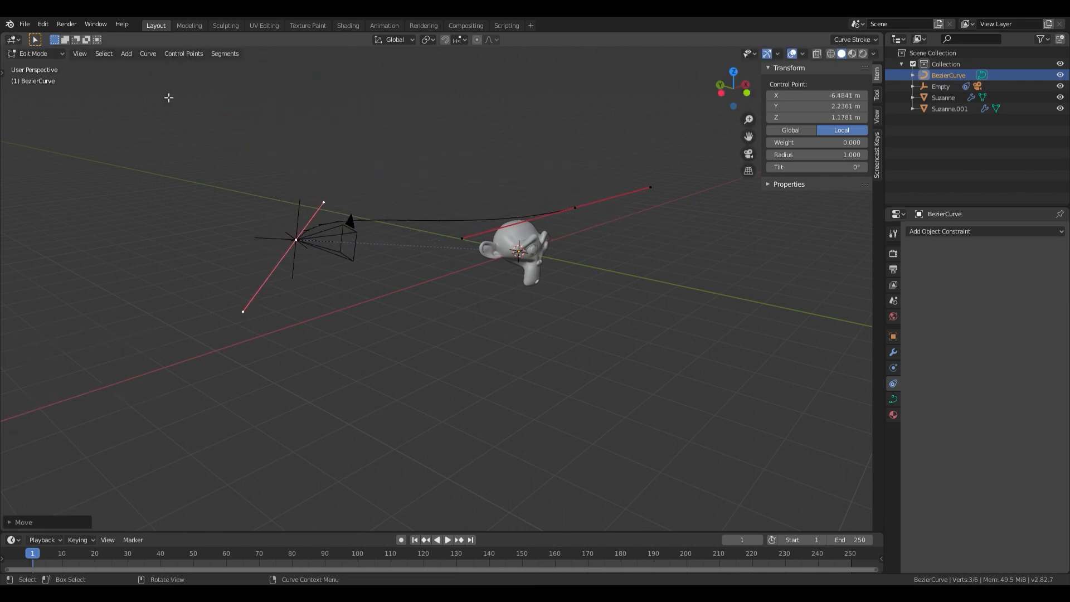
# - Split off a second viewport showing the camera view and move the same curve point to about X -6.15, Y 1.43, Z 0.29 m
pyautogui.moveTo(5, 36); pyautogui.dragTo(369, 112)
pyautogui.press('n')
pyautogui.press('KP_0')
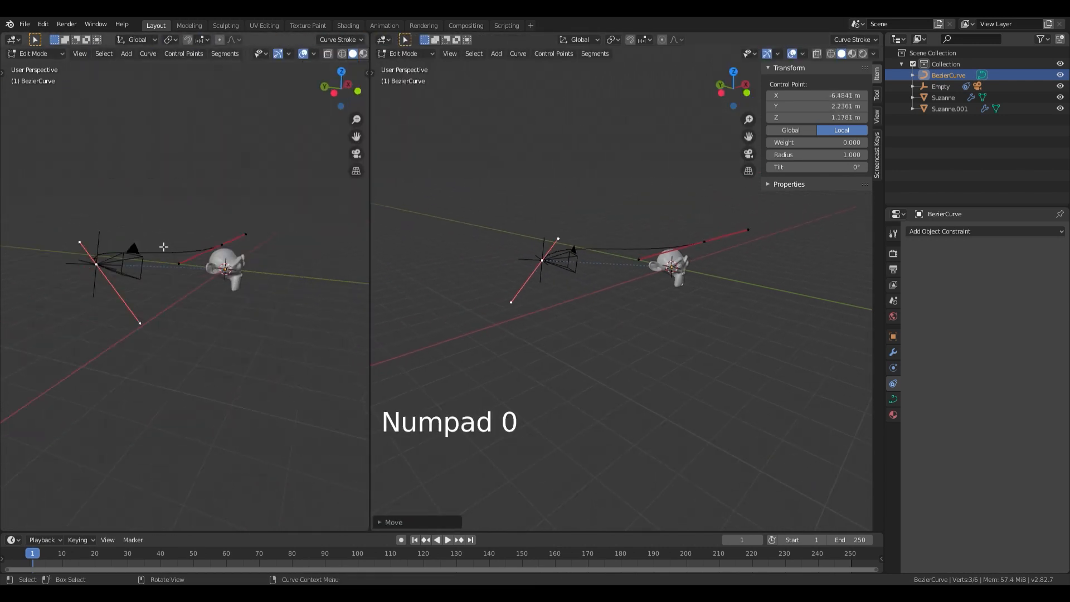
pyautogui.press('g')
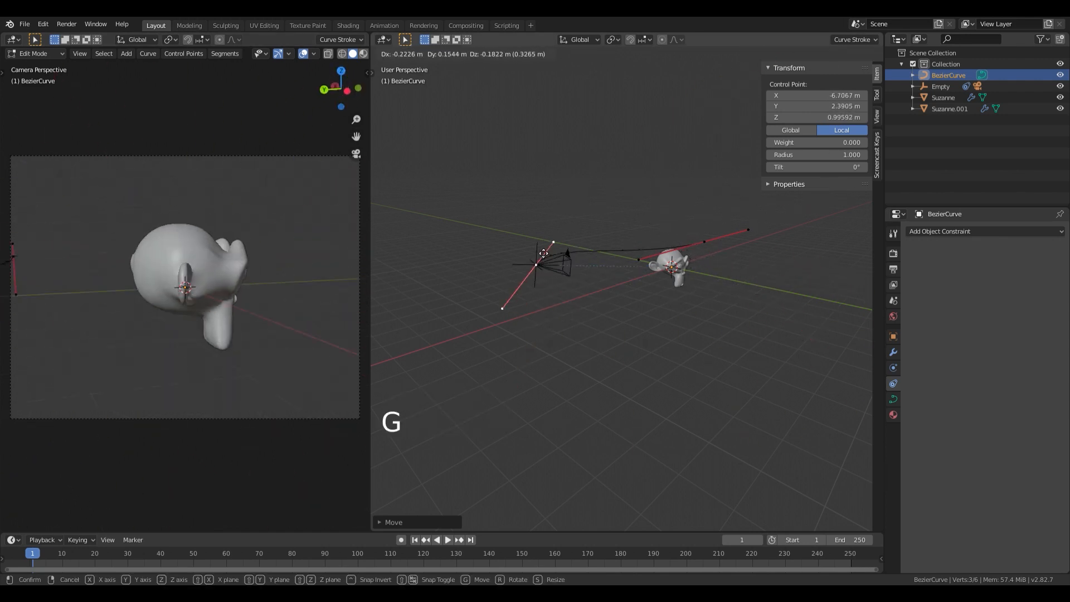
pyautogui.click(603, 356)
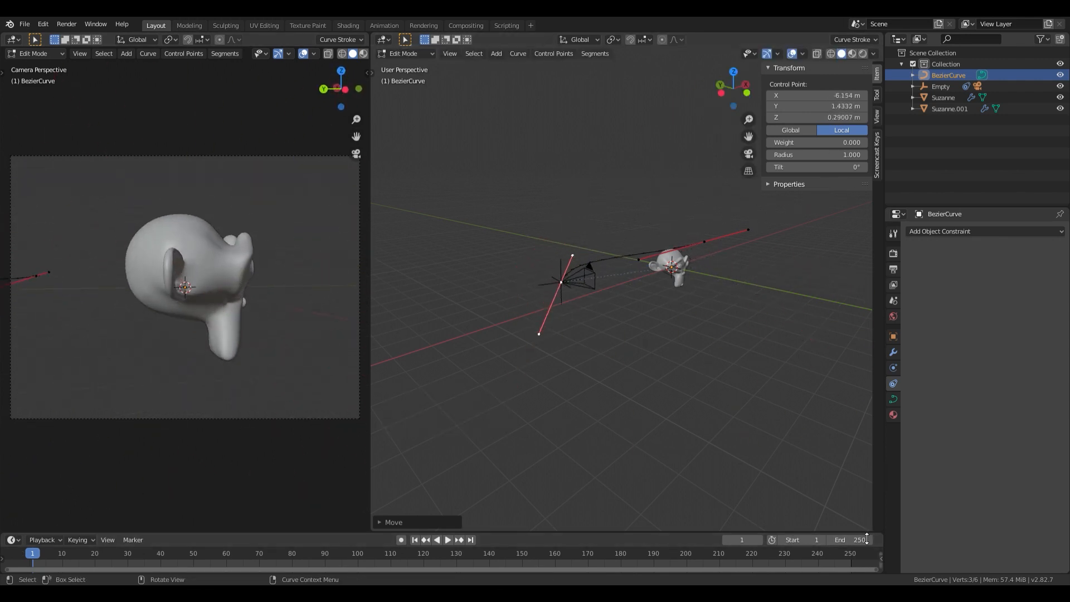
# - Enlarge the timeline area and turn it into a Graph Editor showing the whole frame range
pyautogui.moveTo(868, 536); pyautogui.dragTo(268, 393)
pyautogui.click(13, 401)
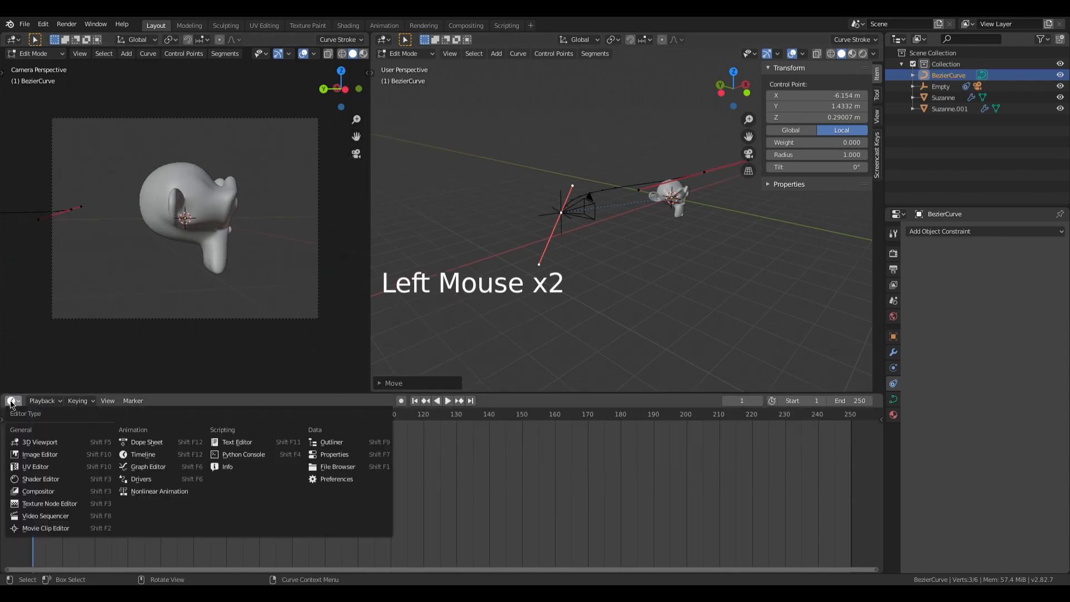
pyautogui.click(148, 466)
pyautogui.scroll(-8, 501, 490)
# - Finish editing the curve, set the empty's Follow Path offset to -100 and keyframe it at frame 1
pyautogui.moveTo(613, 250); pyautogui.dragTo(657, 262, button='middle')
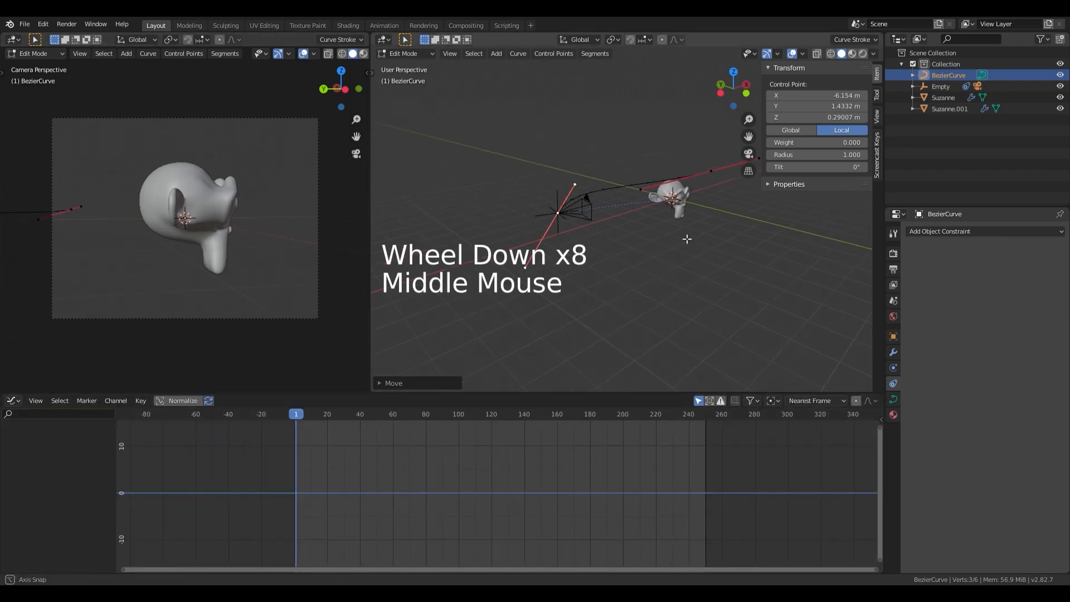
pyautogui.press('Tab')
pyautogui.click(543, 211)
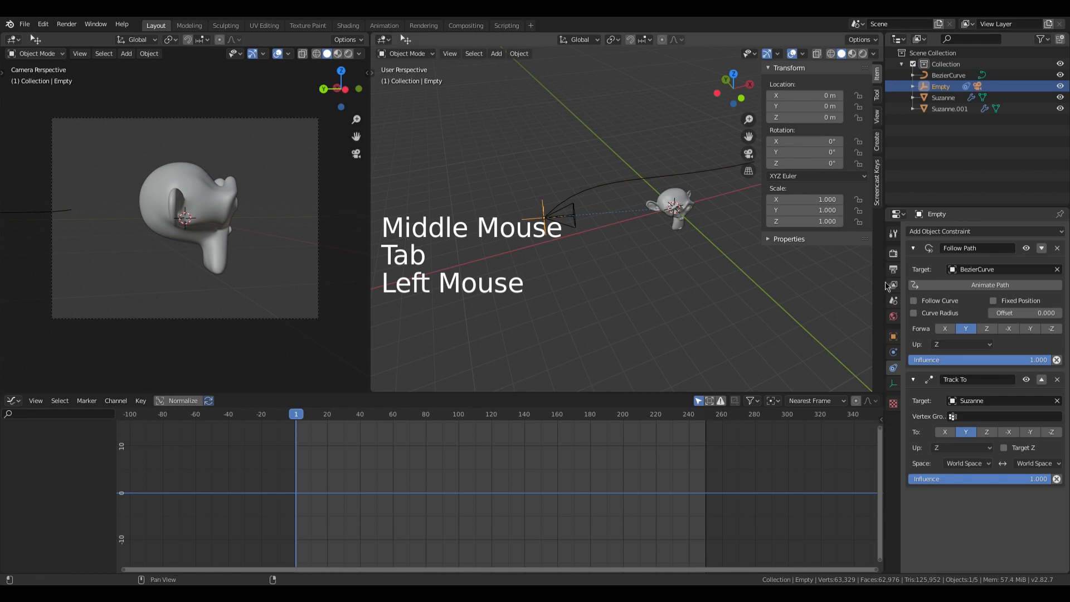
pyautogui.click(1038, 315)
pyautogui.write('-1')
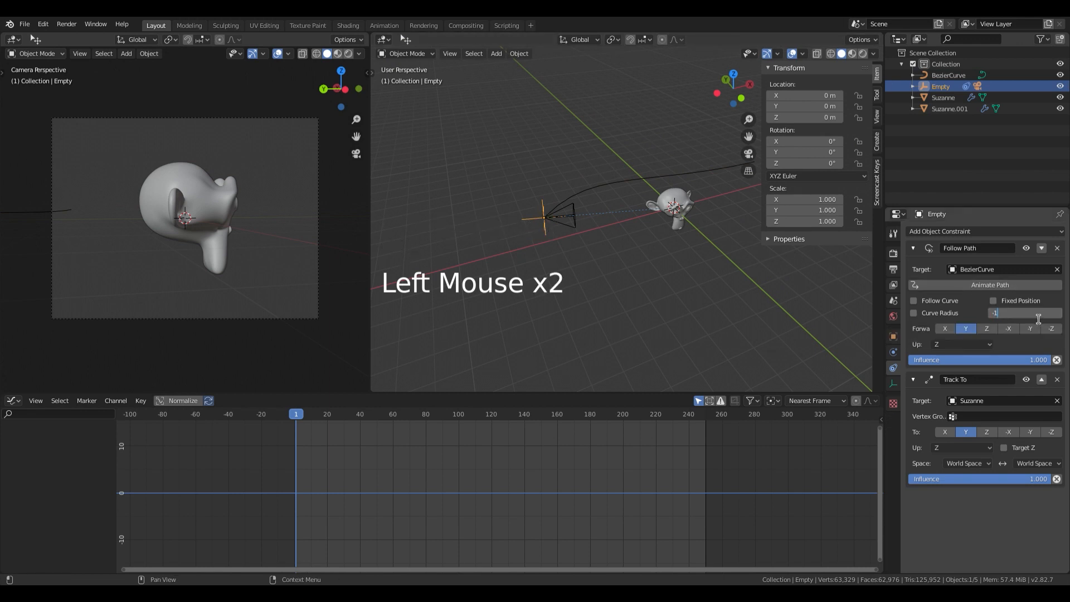
pyautogui.write('00')
pyautogui.press('Return')
pyautogui.rightClick(998, 312)
pyautogui.click(986, 308)
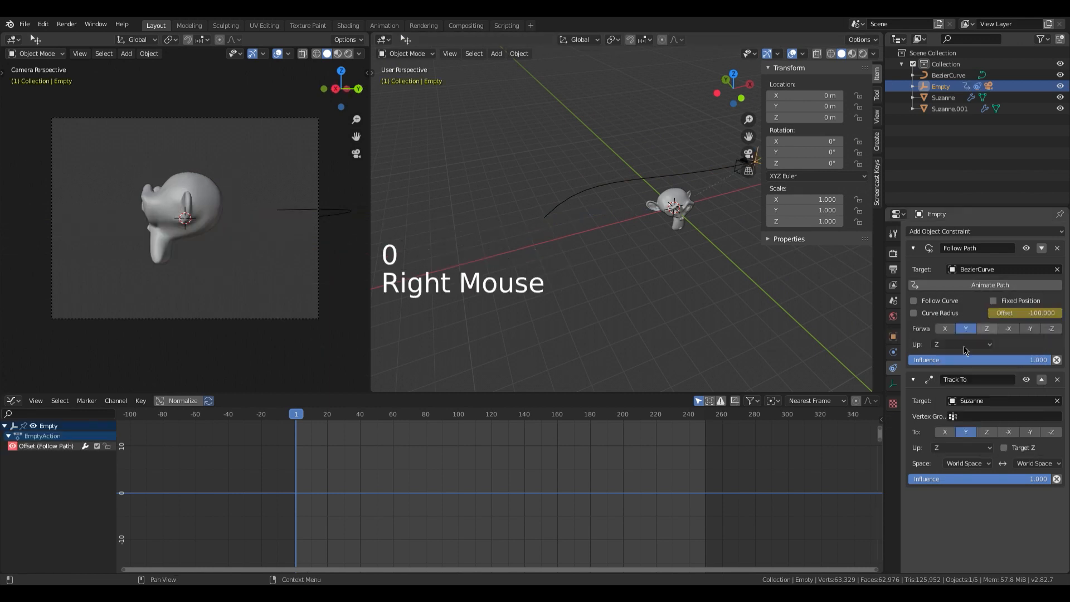
# - At frame 250, set the empty's Follow Path offset to 0 and insert a second keyframe
pyautogui.click(704, 414)
pyautogui.press('Right')
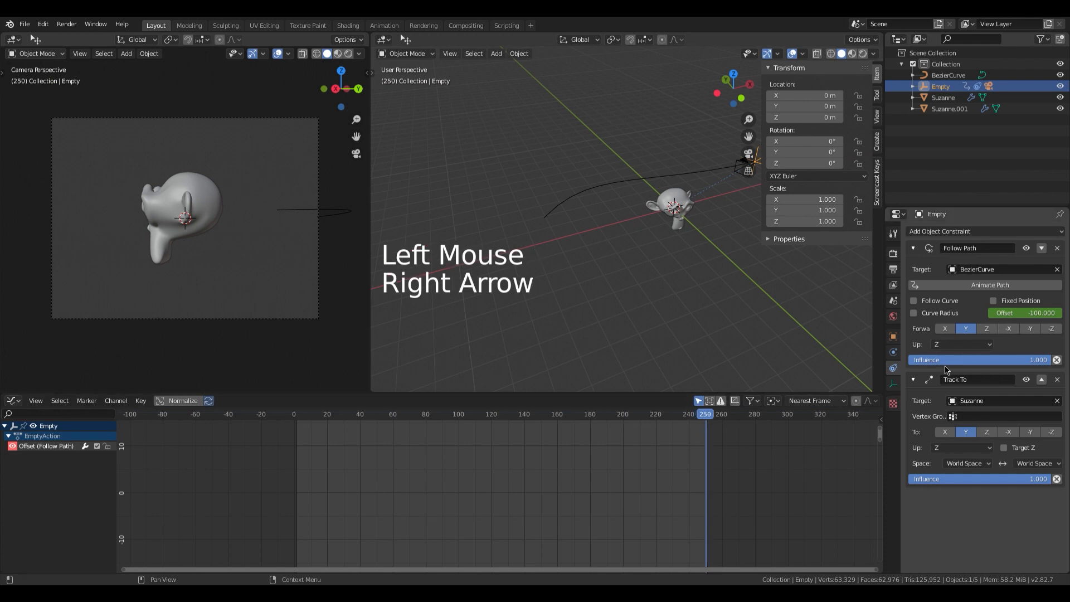
pyautogui.click(1031, 313)
pyautogui.write('0')
pyautogui.press('Return')
pyautogui.rightClick(1024, 313)
pyautogui.click(1020, 311)
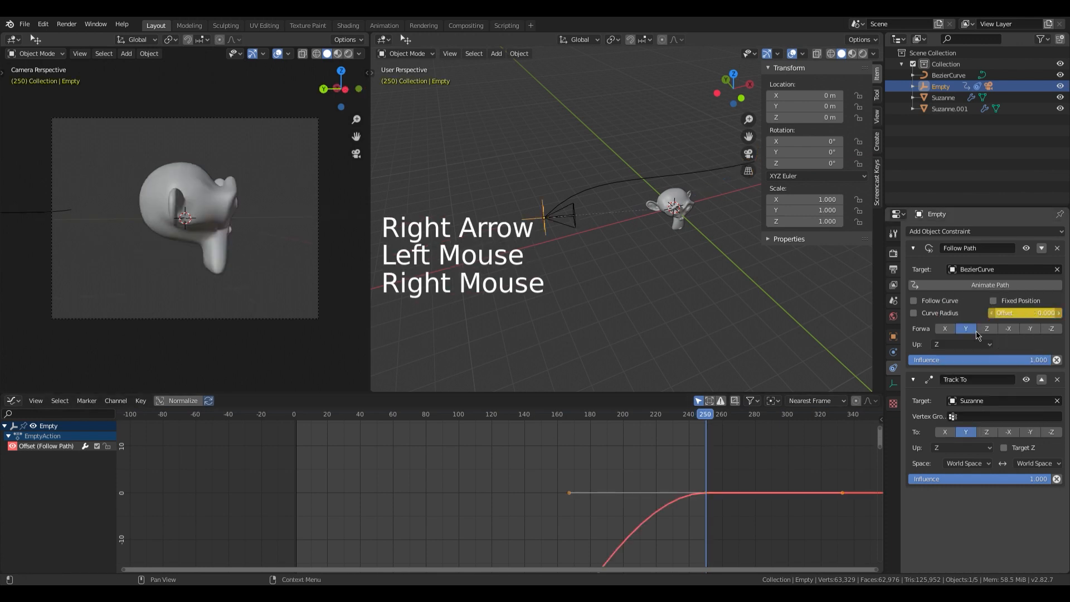
# - Fit the whole offset curve in the Graph Editor and play back the camera animation
pyautogui.press('a')
pyautogui.press('KP_Decimal')
pyautogui.scroll(-3, 614, 507)
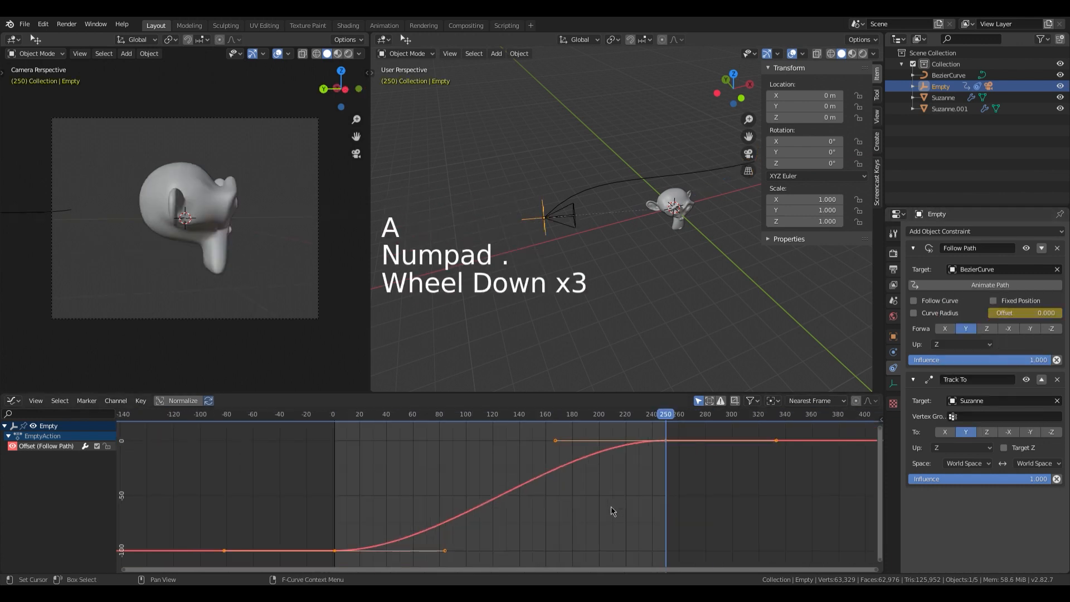
pyautogui.press('space')
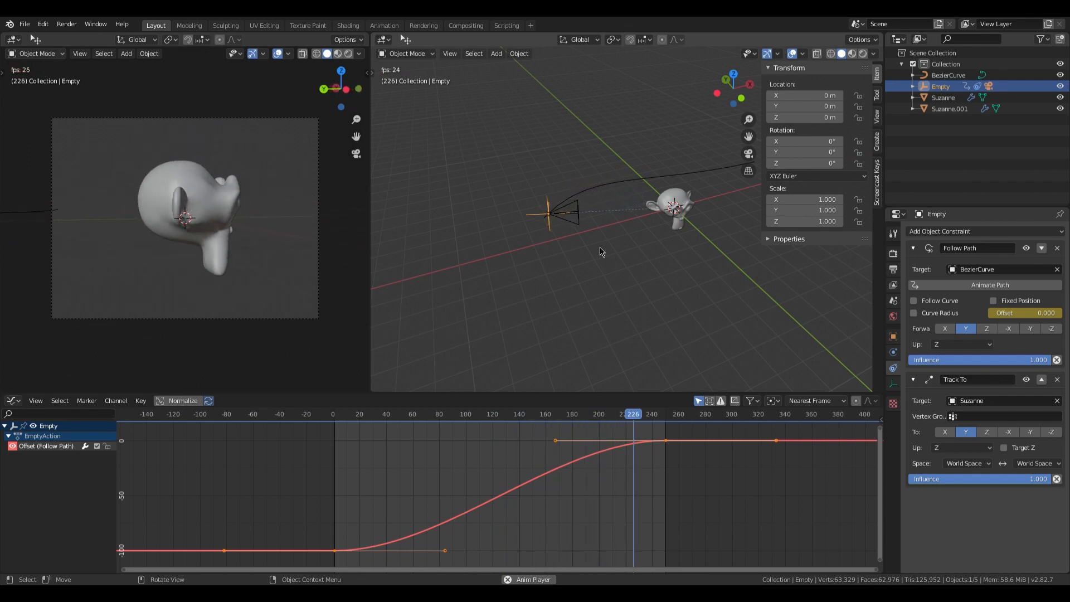
pyautogui.press('space')
# - Edit the Bezier curve again and rotate its end control point by about -84° around the global Z axis
pyautogui.click(588, 191)
pyautogui.press('Tab')
pyautogui.keyDown('shift'); pyautogui.moveTo(588, 191); pyautogui.dragTo(505, 258, button='middle'); pyautogui.keyUp('shift')
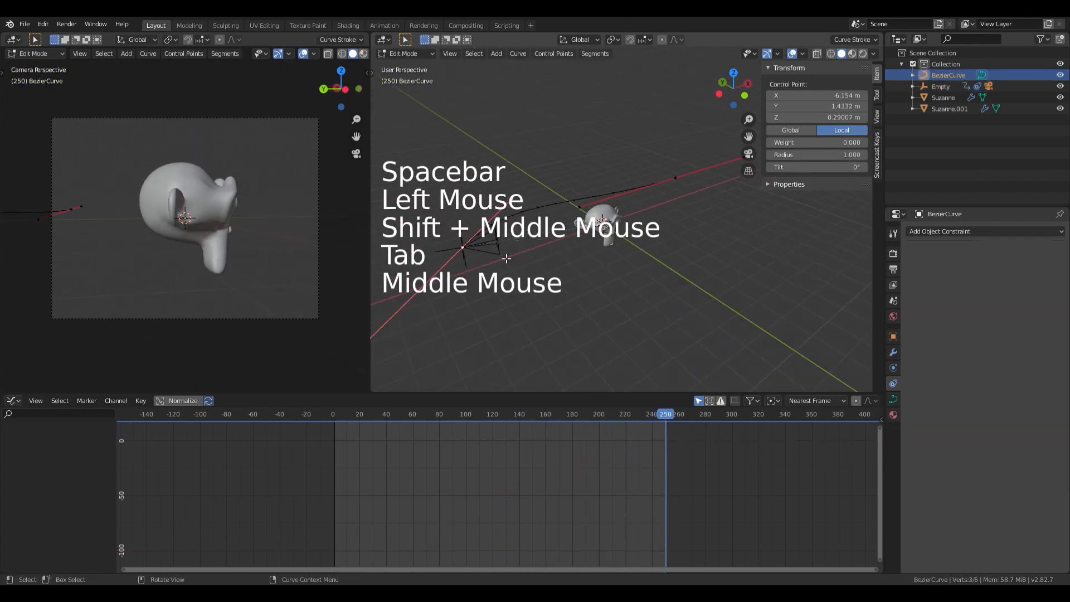
pyautogui.click(375, 382)
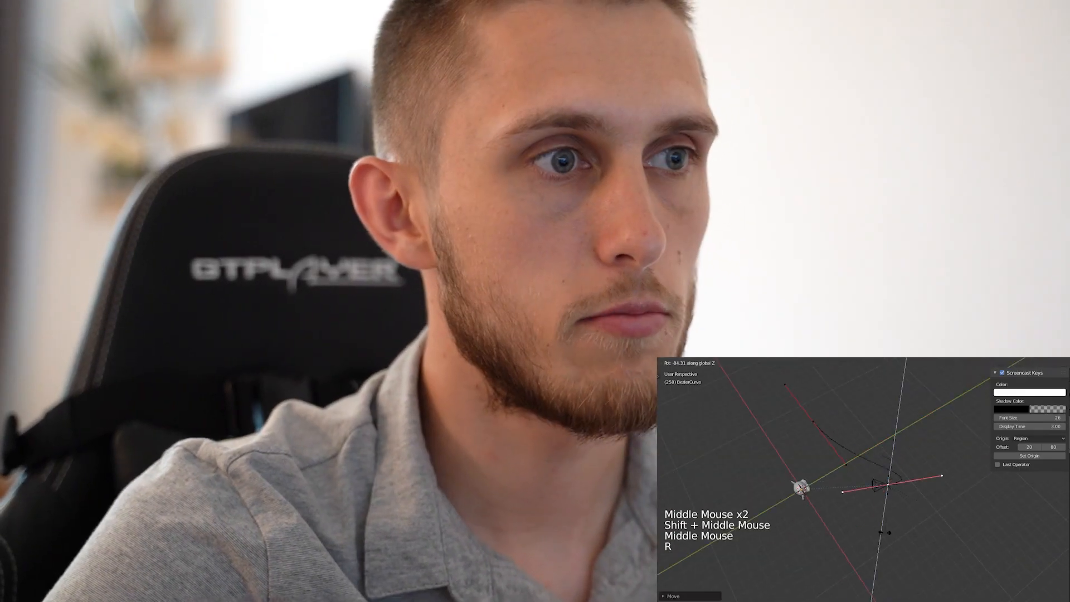
pyautogui.click(884, 532)
# - Extend the path by extruding from its end control point and placing the new points around the monkey head
pyautogui.press('g')
pyautogui.press('e')
pyautogui.click(886, 489)
pyautogui.press('g')
pyautogui.moveTo(914, 473); pyautogui.dragTo(783, 502, button='middle')
pyautogui.press('g')
pyautogui.click(893, 499)
# - Reposition the extruded control points to complete a wide loop around the monkey head and finish editing the curve
pyautogui.press('g')
pyautogui.press('g')
pyautogui.click(837, 496)
pyautogui.click(1065, 378)
pyautogui.press('r')
pyautogui.rightClick(941, 462)
pyautogui.press('Tab')
pyautogui.scroll(-2, 941, 463)
# - Play back the camera motion along the extended path and select the empty
pyautogui.press('space')
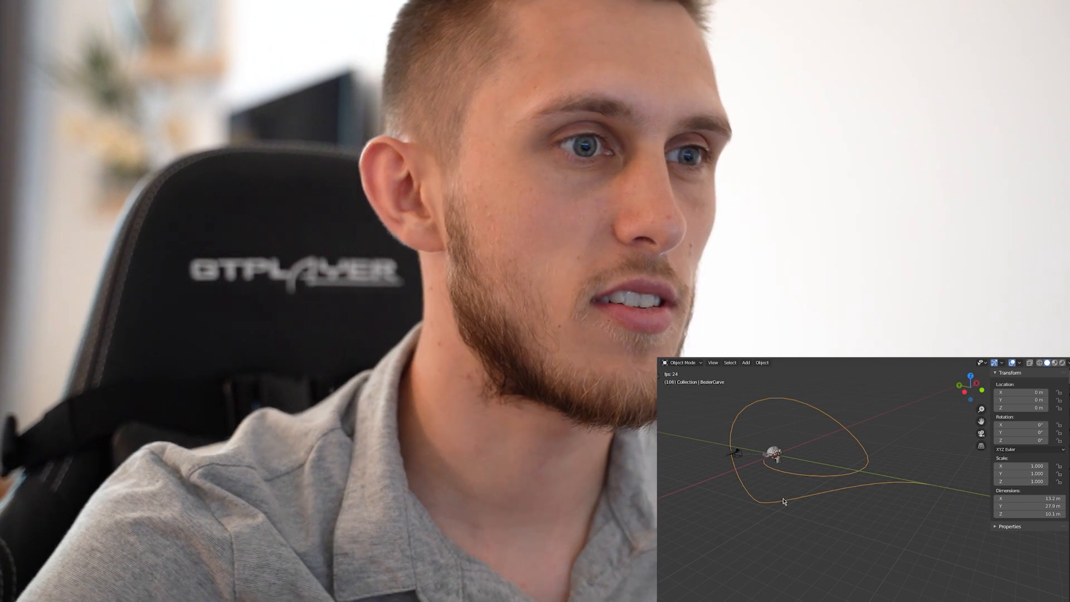
pyautogui.press('Tab')
pyautogui.press('Tab')
pyautogui.click(925, 481)
pyautogui.press('space')
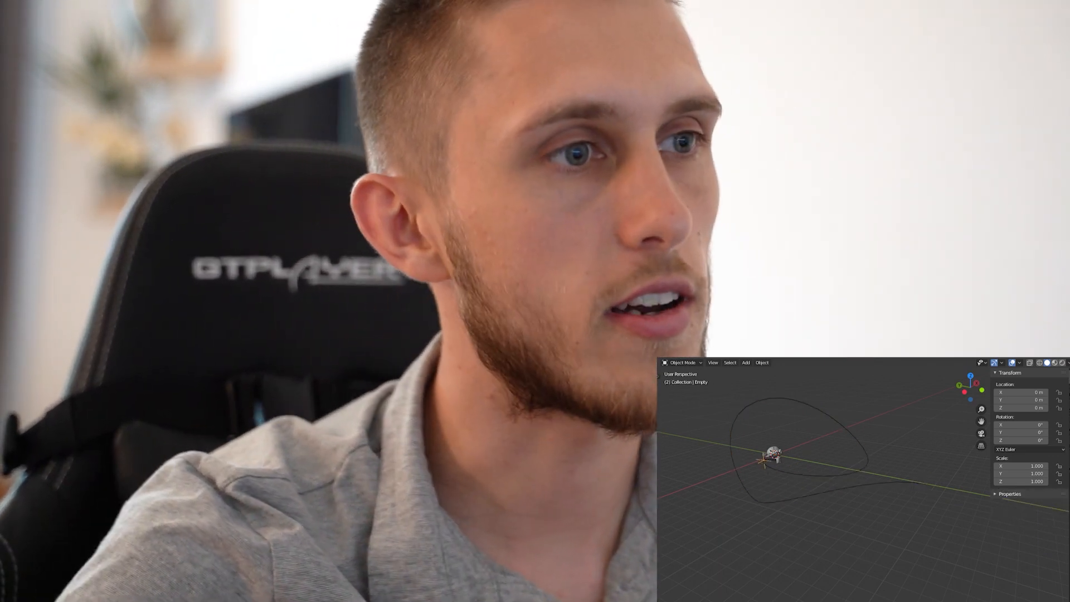
# - Edit the looped curve again, move two of its control points to refine the path, and return to Object Mode
pyautogui.click(803, 401)
pyautogui.press('Tab')
pyautogui.moveTo(803, 401); pyautogui.dragTo(779, 524, button='middle')
pyautogui.press('g')
pyautogui.click(800, 441)
pyautogui.press('g')
pyautogui.click(764, 547)
pyautogui.press('Tab')
pyautogui.scroll(-4, 779, 524)
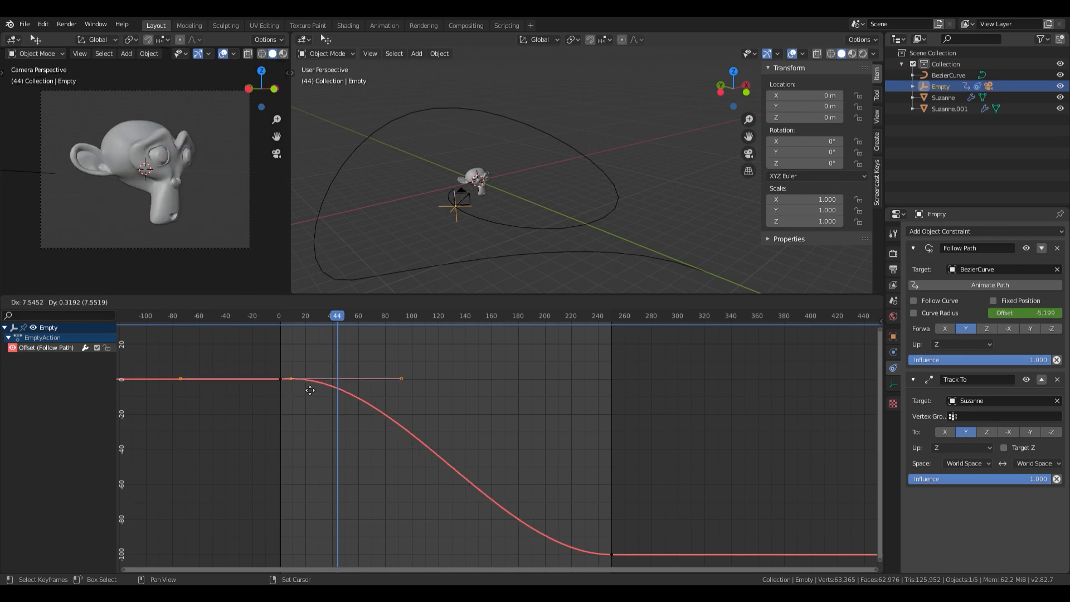
# - Duplicate the offset keyframe to add intermediate keyframes at about frames 43 and 93, checking the motion in playback
pyautogui.press('space')
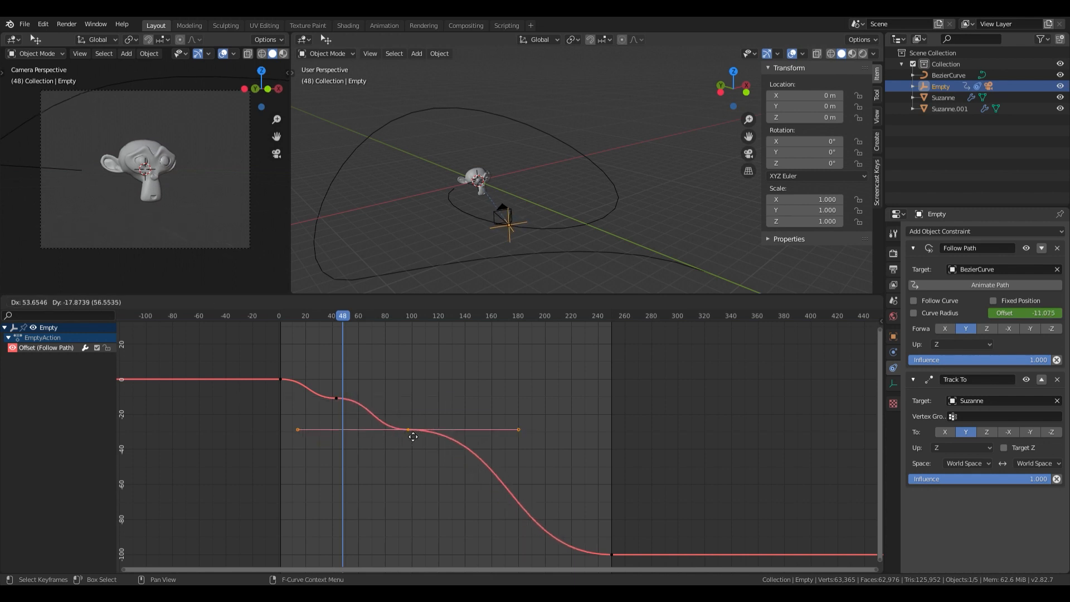
pyautogui.press('Escape')
pyautogui.press('space')
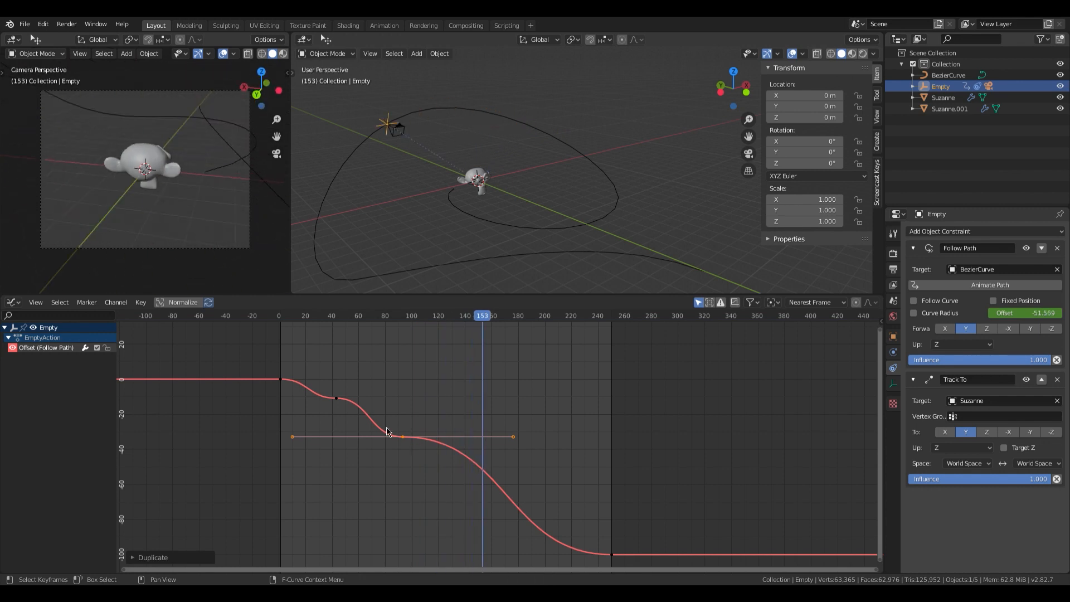
pyautogui.press('space')
# - Shorten the handles of the offset keyframe at about frame 43 and tilt them slightly downward
pyautogui.moveTo(490, 316); pyautogui.dragTo(286, 381)
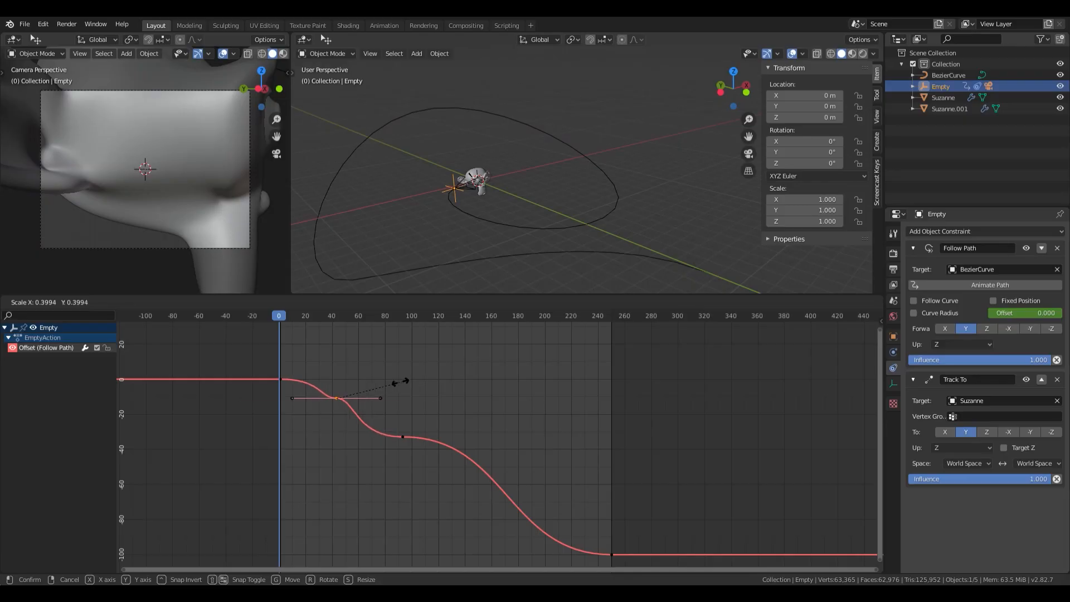
pyautogui.click(374, 399)
pyautogui.scroll(2, 374, 399)
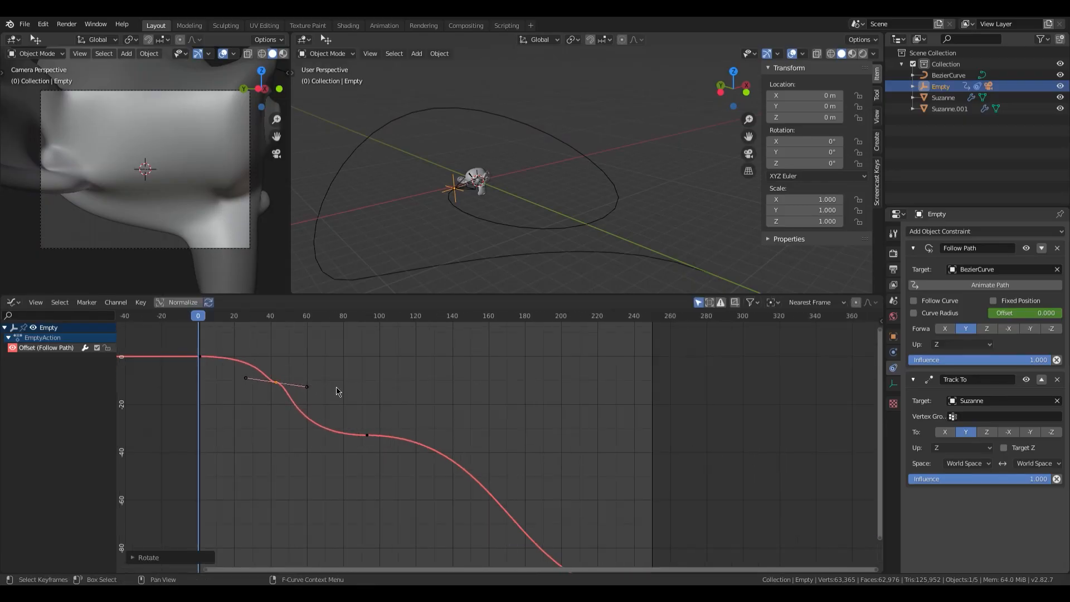
pyautogui.scroll(3, 436, 399)
pyautogui.moveTo(336, 391); pyautogui.dragTo(424, 424, button='middle')
pyautogui.press('s')
pyautogui.click(423, 405)
# - Duplicate the tilted keyframe to about frame 61 and delete the keyframe at about frame 93
pyautogui.scroll(2, 427, 406)
pyautogui.hotkey('shift', 'd')
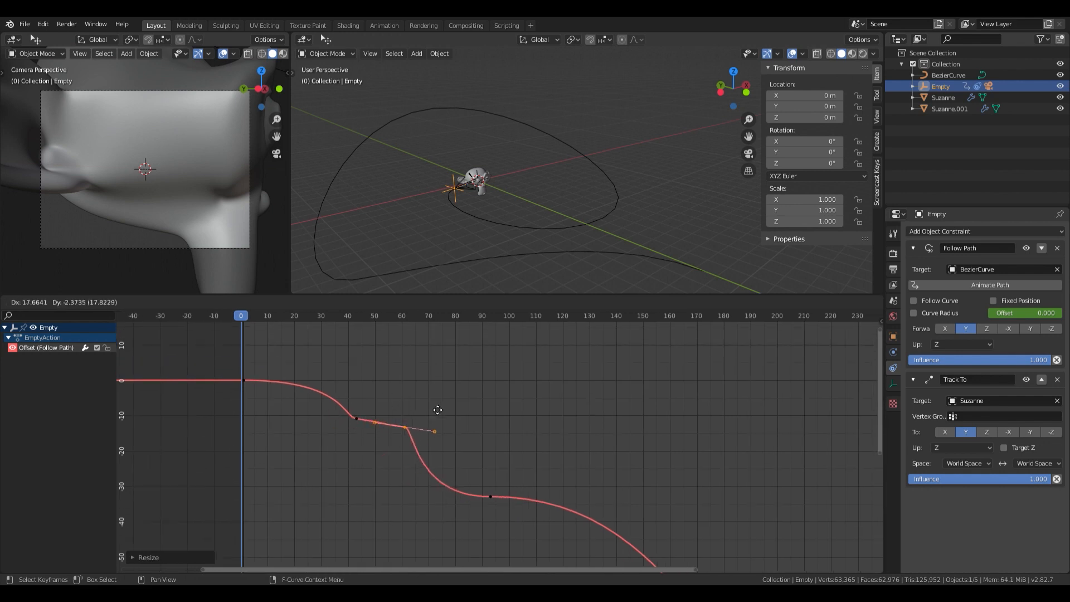
pyautogui.click(490, 496)
pyautogui.press('x')
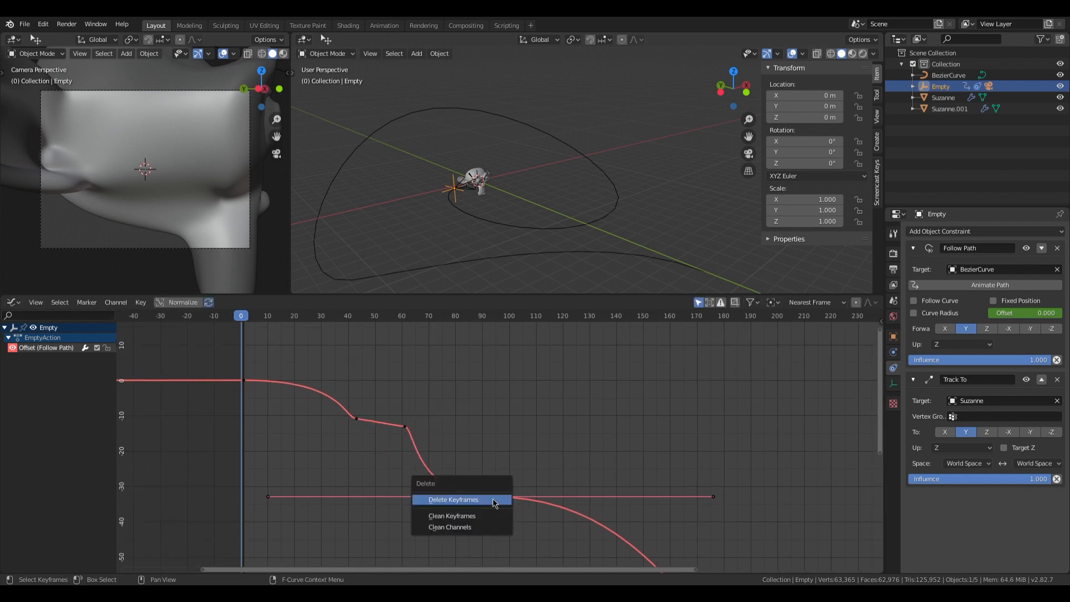
pyautogui.click(493, 498)
# - Play back the motion and shift the two middle keyframes to about frames 23 and 41, with offsets of about -21 and -23
pyautogui.press('space')
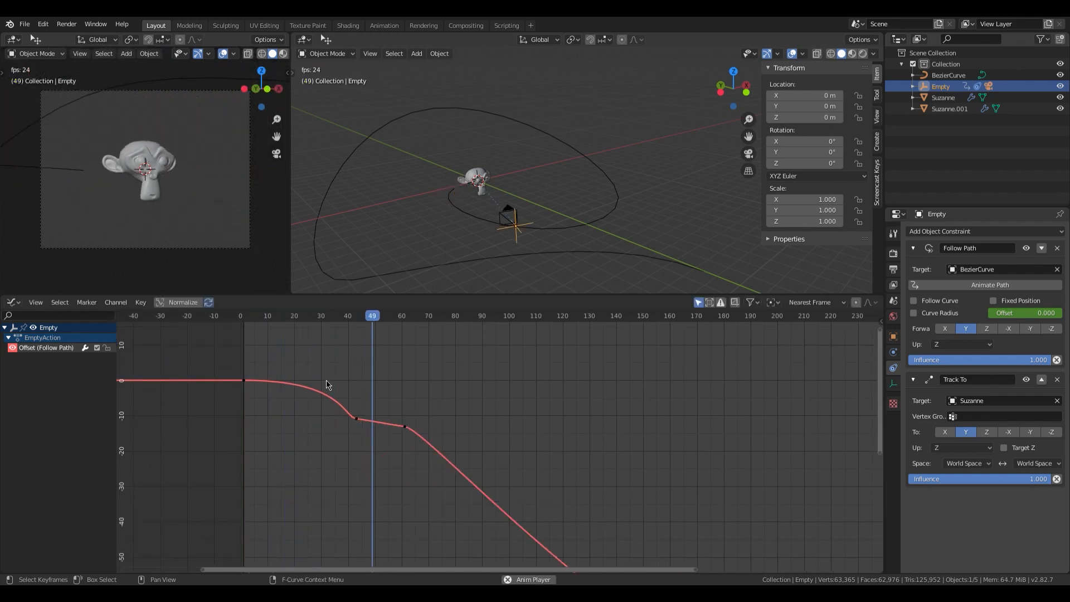
pyautogui.moveTo(406, 432); pyautogui.dragTo(353, 466)
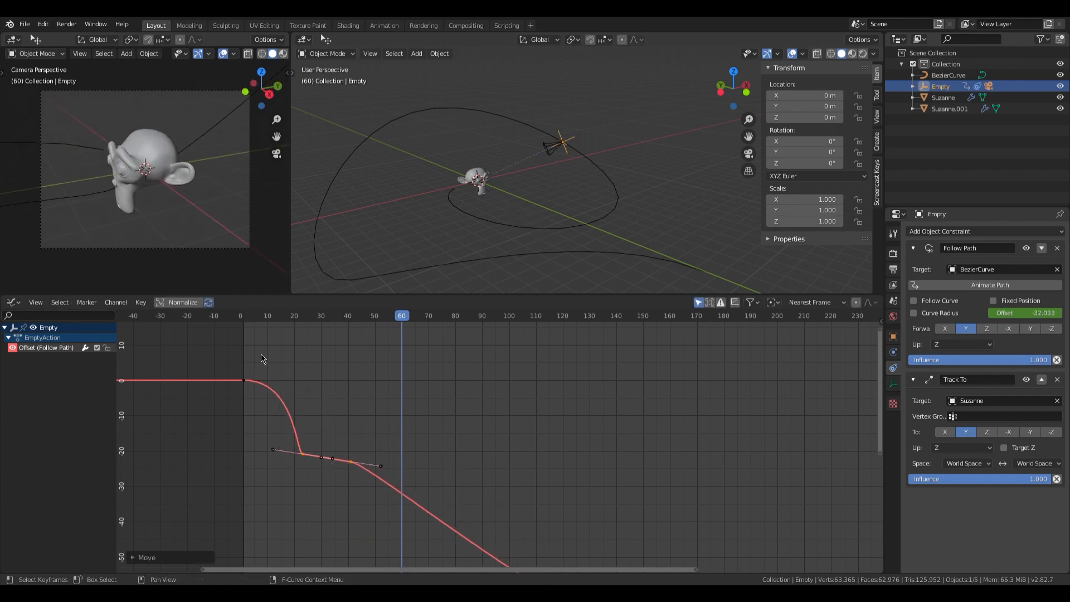
# - Steepen the first offset keyframe's handles and move the two middle keyframes to about frames 20 and 38, near offsets -13 and -15
pyautogui.press('v')
pyautogui.click(240, 374)
pyautogui.hotkey('shift', 'Left')
pyautogui.press('space')
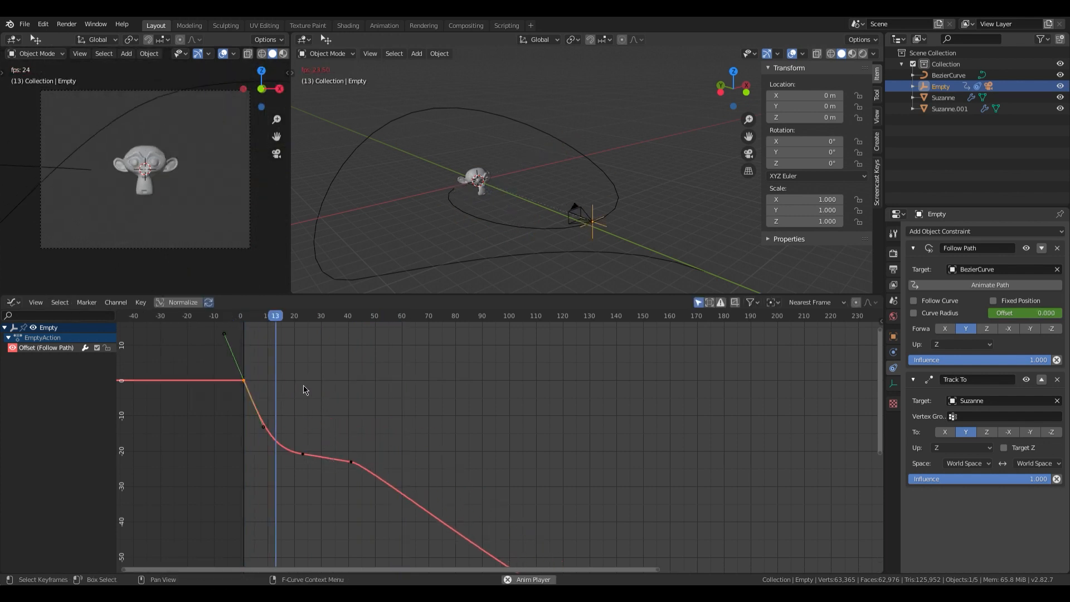
pyautogui.moveTo(353, 466); pyautogui.dragTo(352, 436)
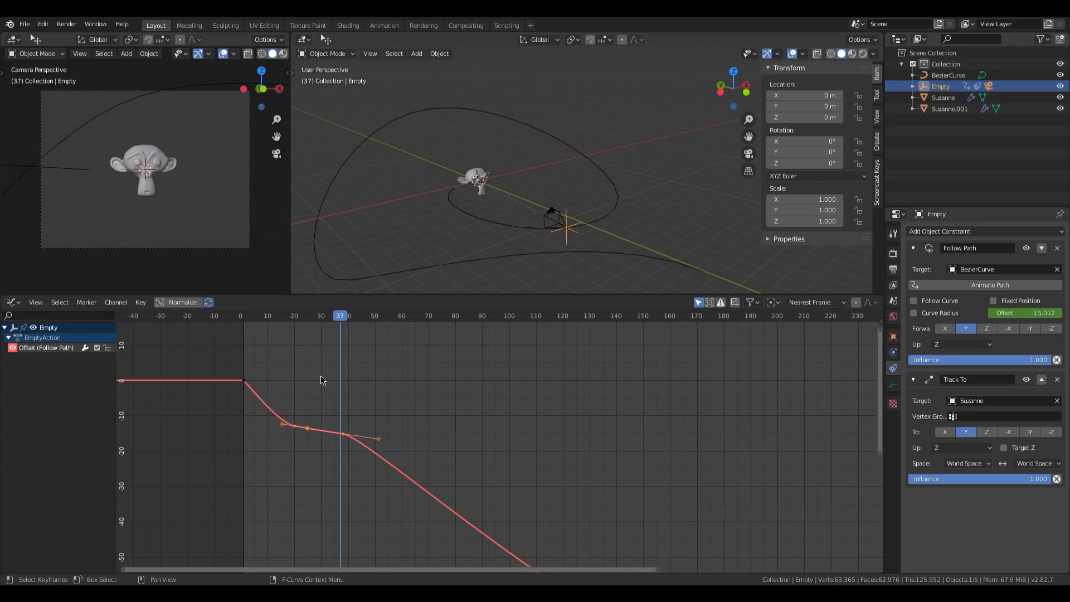
# - Move the two middle offset keyframes to about frames 15 and 33, near offsets -11 and -13, and play back the motion
pyautogui.press('g')
pyautogui.click(320, 428)
pyautogui.click(247, 316)
pyautogui.press('space')
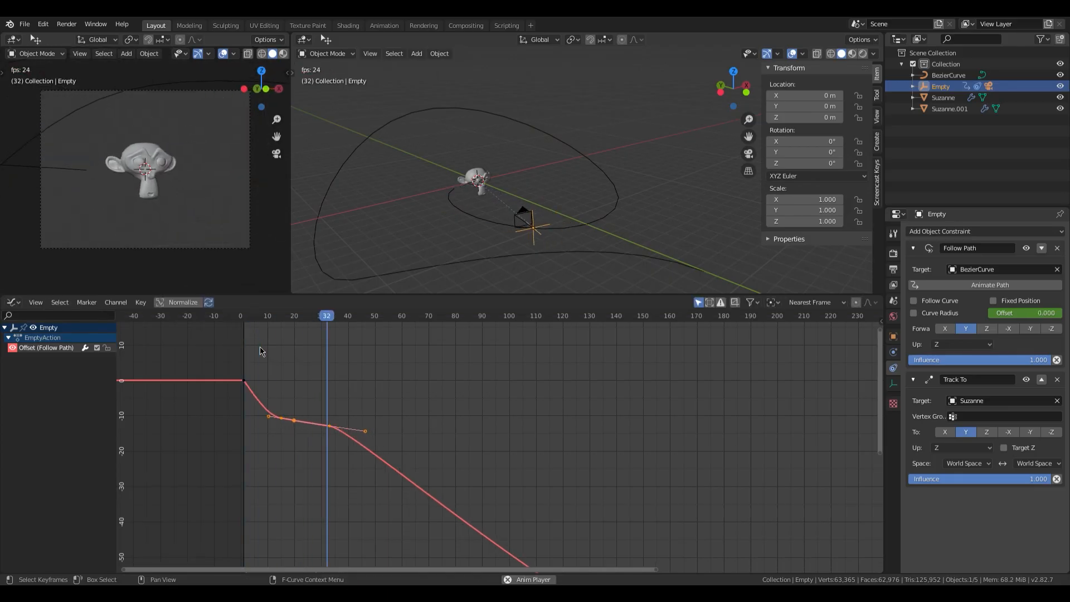
pyautogui.press('space')
pyautogui.scroll(-6, 346, 445)
pyautogui.moveTo(365, 423); pyautogui.dragTo(269, 378, button='middle')
pyautogui.hotkey('shift', 'd')
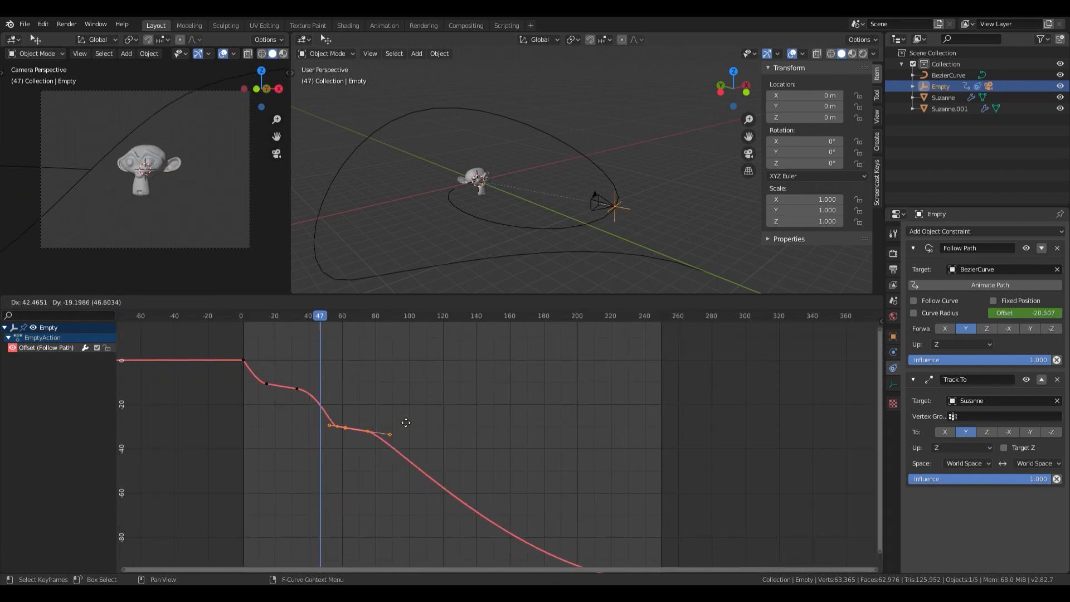
pyautogui.hotkey('ctrl', 'z')
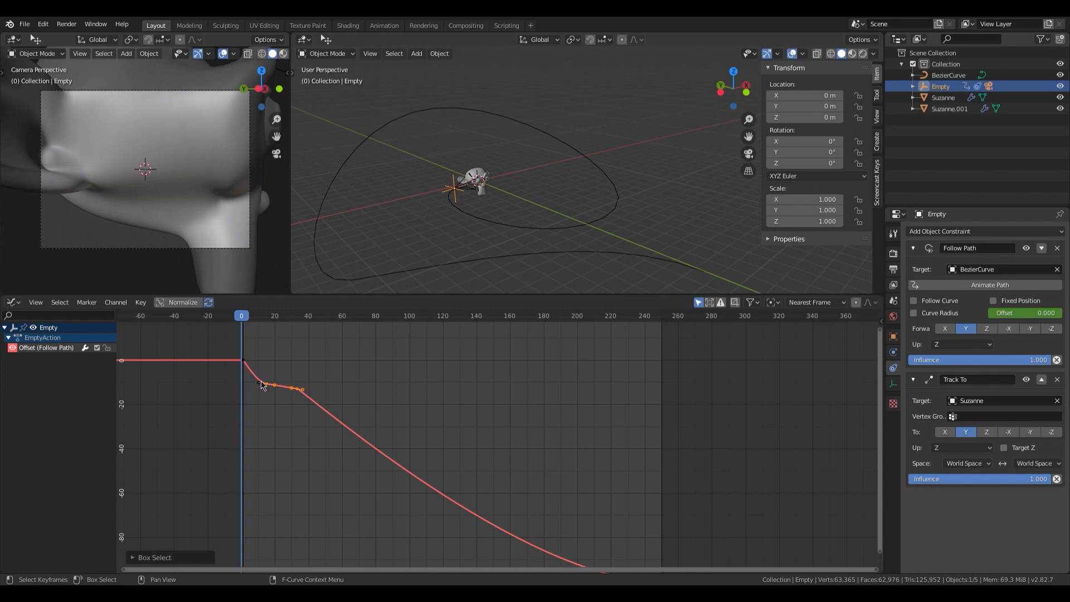
# - Shorten the two middle keyframes' handles and duplicate the pair to about frames 45 and 63, near offsets -31 and -33
pyautogui.press('space')
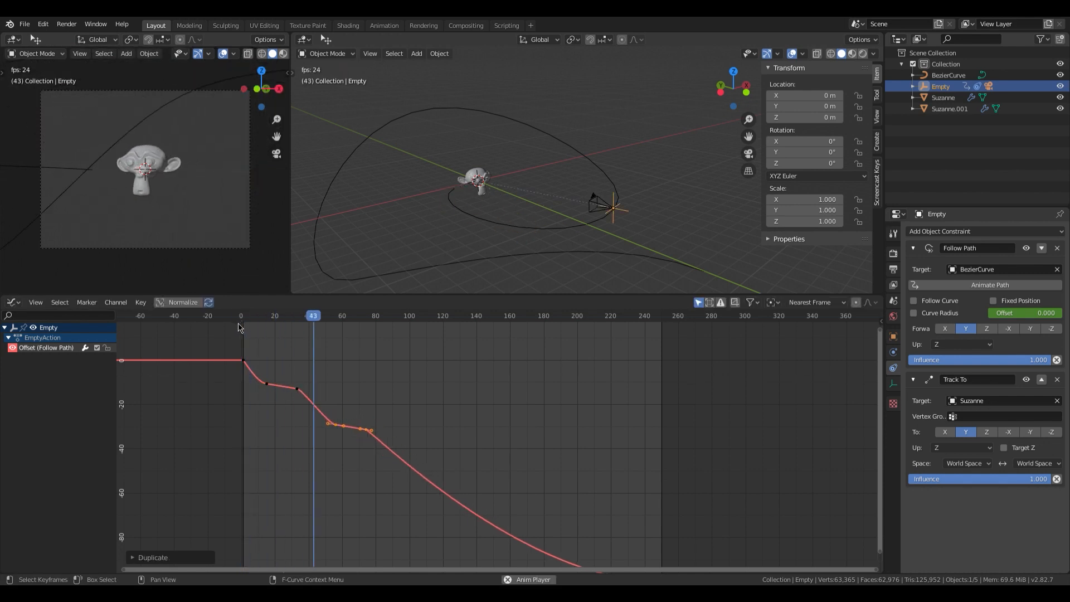
pyautogui.press('g')
pyautogui.click(359, 431)
pyautogui.click(241, 316)
pyautogui.press('space')
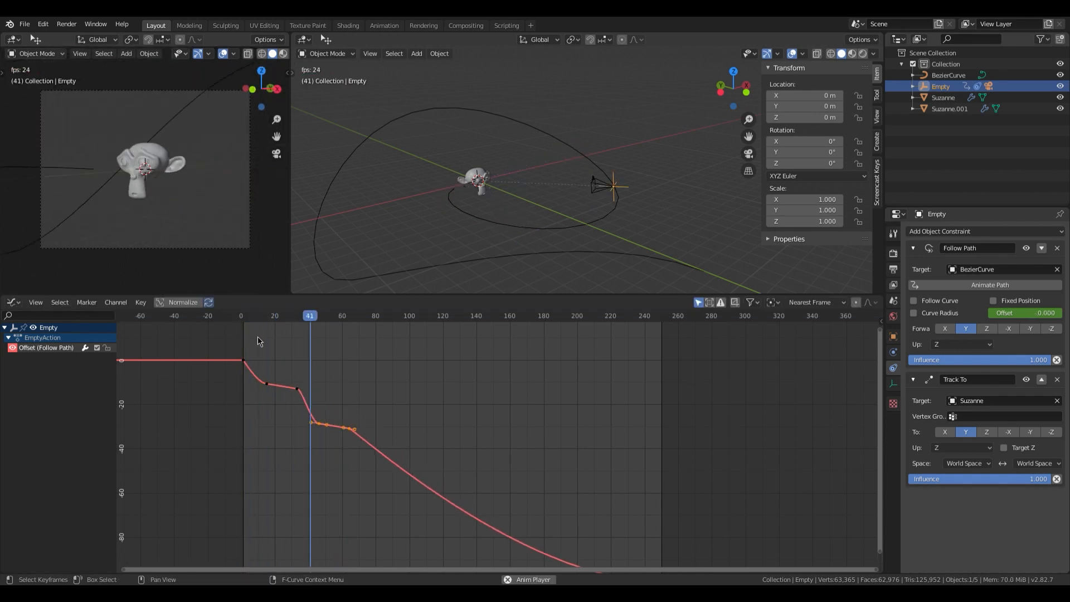
pyautogui.press('g')
pyautogui.click(323, 418)
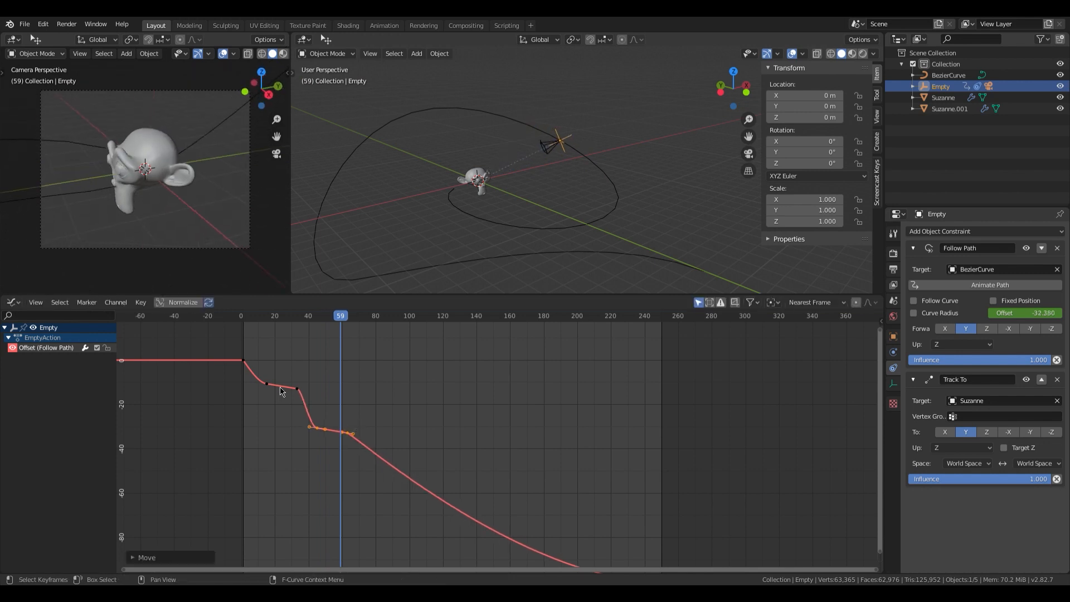
# - Shift both keyframe pairs slightly earlier, to about frames 12, 30, 42 and 60, and play back the motion
pyautogui.click(361, 420)
pyautogui.click(239, 316)
pyautogui.press('space')
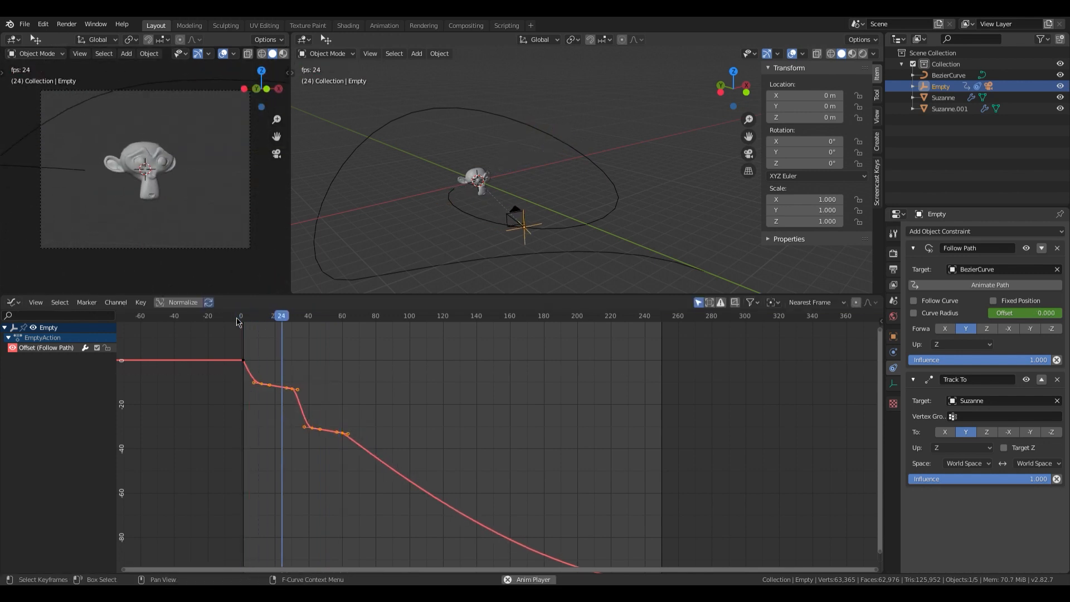
pyautogui.hotkey('shift', 'd')
pyautogui.rightClick(356, 427)
pyautogui.hotkey('ctrl', 'z')
# - Duplicate the last keyframe pair to about frames 78 and 96, 113 and 131, 148 and 166, and move the final keyframe to about 190
pyautogui.press('b')
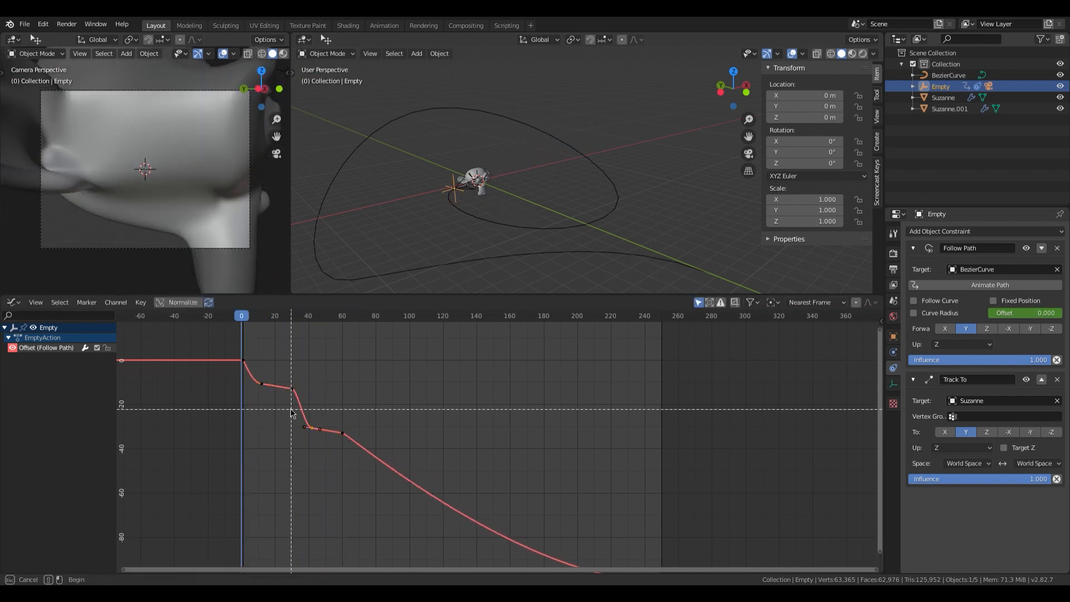
pyautogui.moveTo(294, 410); pyautogui.dragTo(365, 446)
pyautogui.hotkey('shift', 'd')
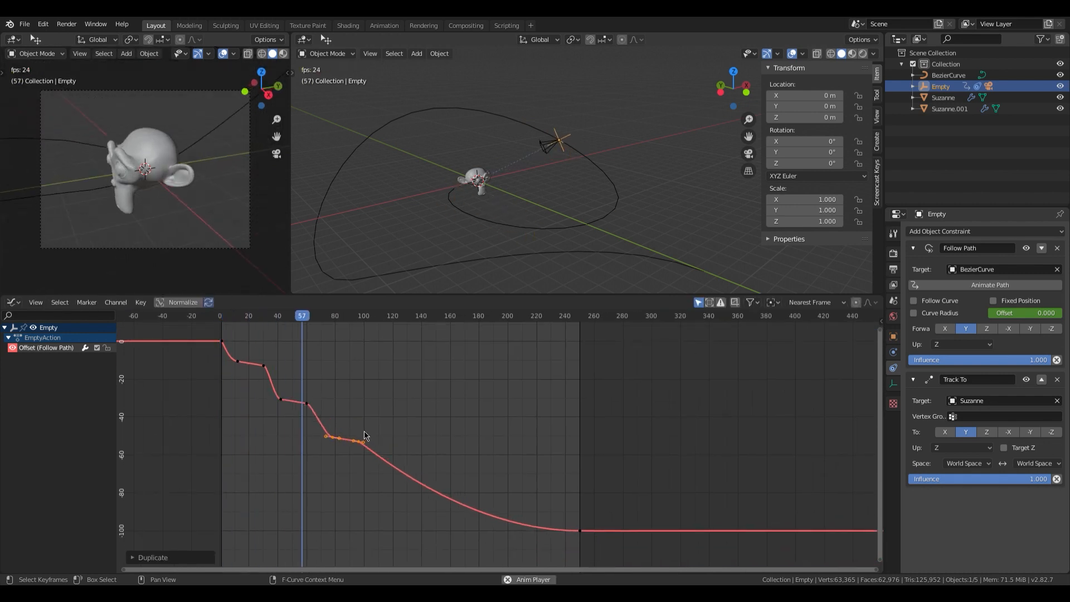
pyautogui.click(407, 480)
pyautogui.press('space')
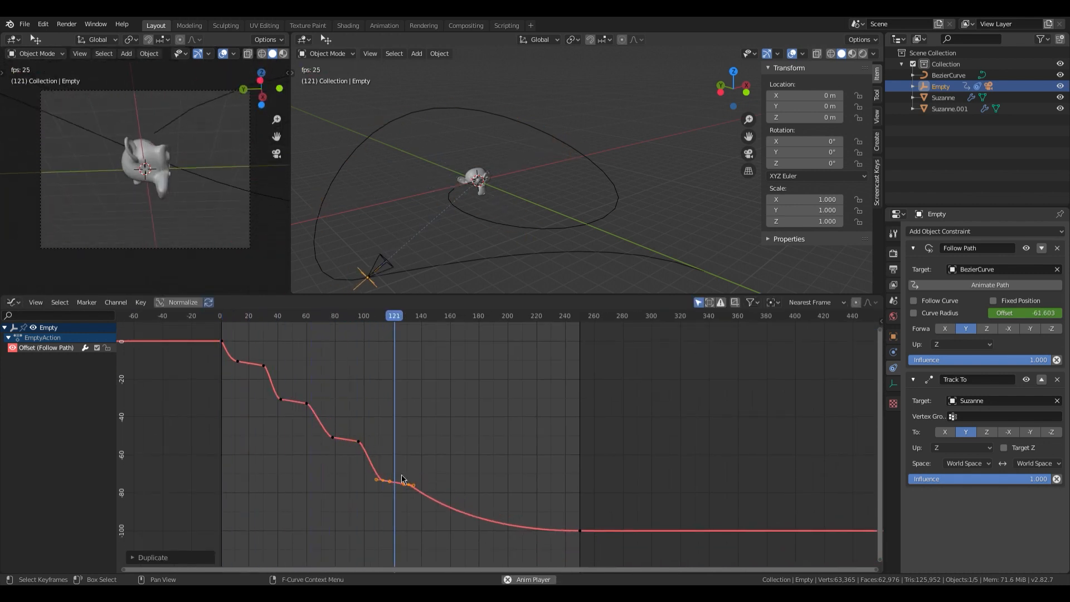
pyautogui.press('g')
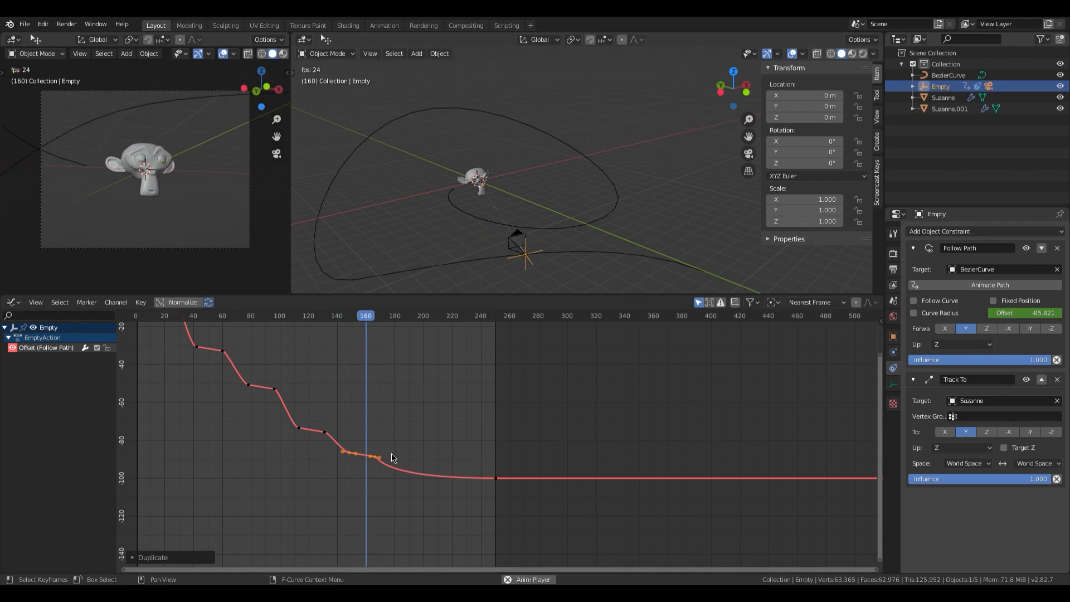
pyautogui.click(415, 480)
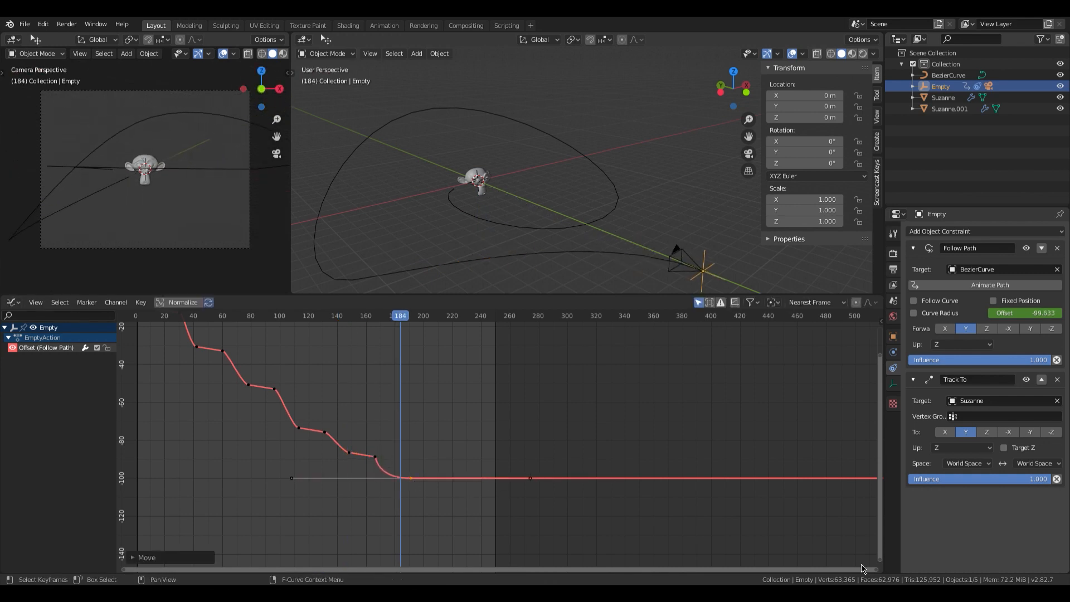
# - Open a Timeline area below the Graph Editor and set the animation's end frame to 192
pyautogui.moveTo(881, 298); pyautogui.dragTo(826, 566)
pyautogui.click(15, 567)
pyautogui.click(142, 479)
pyautogui.scroll(1, 215, 384)
pyautogui.press('a')
pyautogui.press('Home')
pyautogui.hotkey('shift', 'Left')
pyautogui.press('space')
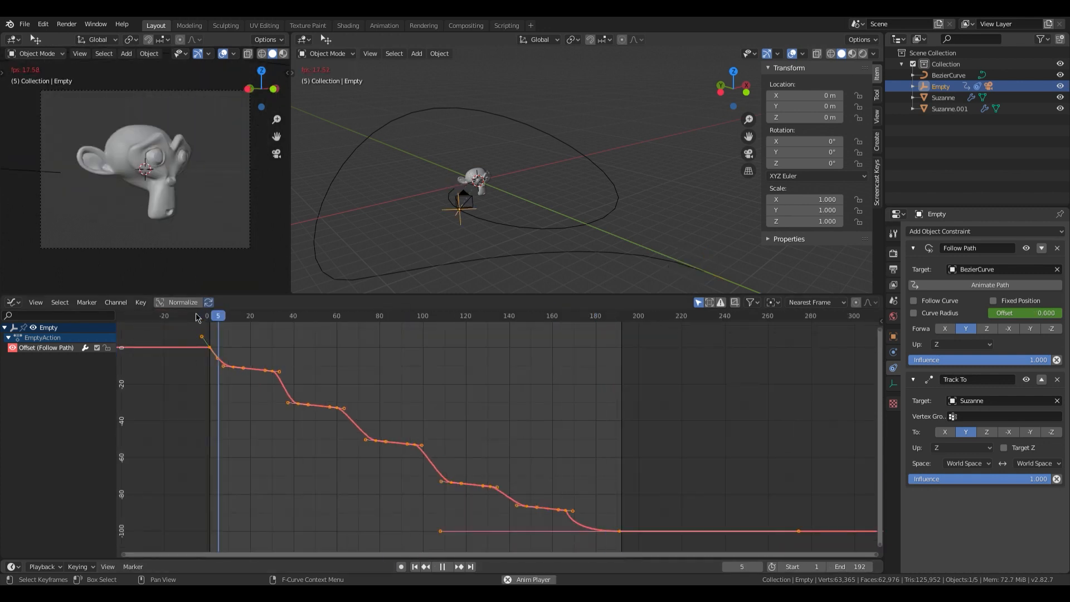
# - Shift the last three keyframe pairs about 5 frames earlier, so the third pair sits near frames 73 and 91, and play back
pyautogui.moveTo(351, 419); pyautogui.dragTo(646, 555)
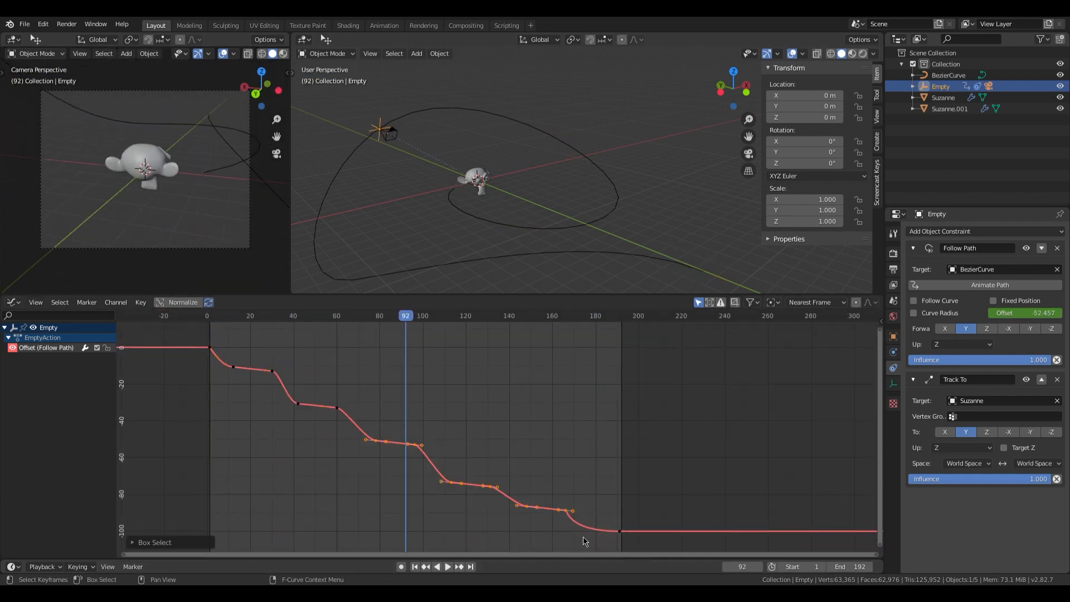
pyautogui.press('g')
pyautogui.click(574, 539)
pyautogui.click(280, 316)
pyautogui.press('space')
pyautogui.press('space')
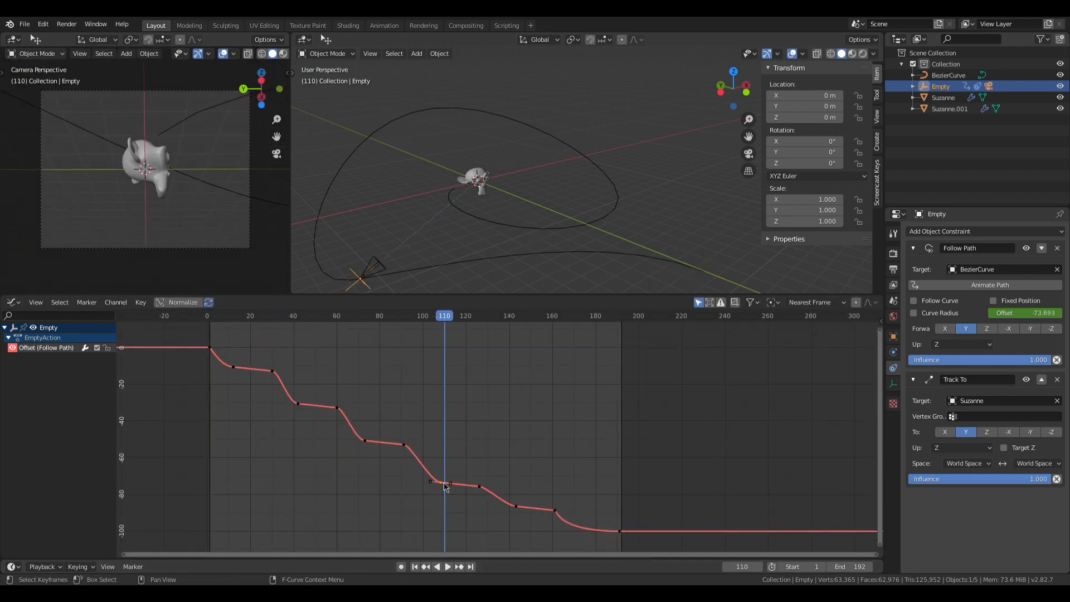
# - Shift the last two keyframe pairs and the final keyframe about 5 frames earlier, placing the fourth pair near frames 103 and 121
pyautogui.moveTo(426, 455); pyautogui.dragTo(647, 554)
pyautogui.press('g')
pyautogui.click(565, 506)
pyautogui.click(369, 316)
pyautogui.press('space')
pyautogui.press('space')
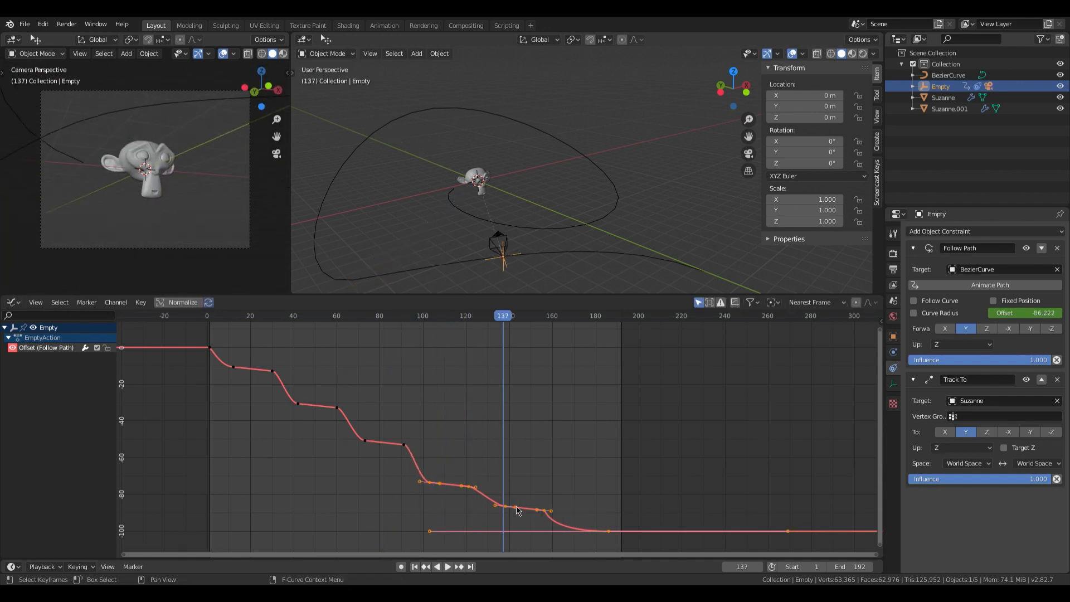
# - Move the fifth keyframe pair and the final keyframe to about frames 132, 150 and 180, and play back the motion
pyautogui.click(599, 520)
pyautogui.click(454, 316)
pyautogui.press('space')
pyautogui.press('space')
pyautogui.press('g')
pyautogui.press('x')
pyautogui.click(557, 506)
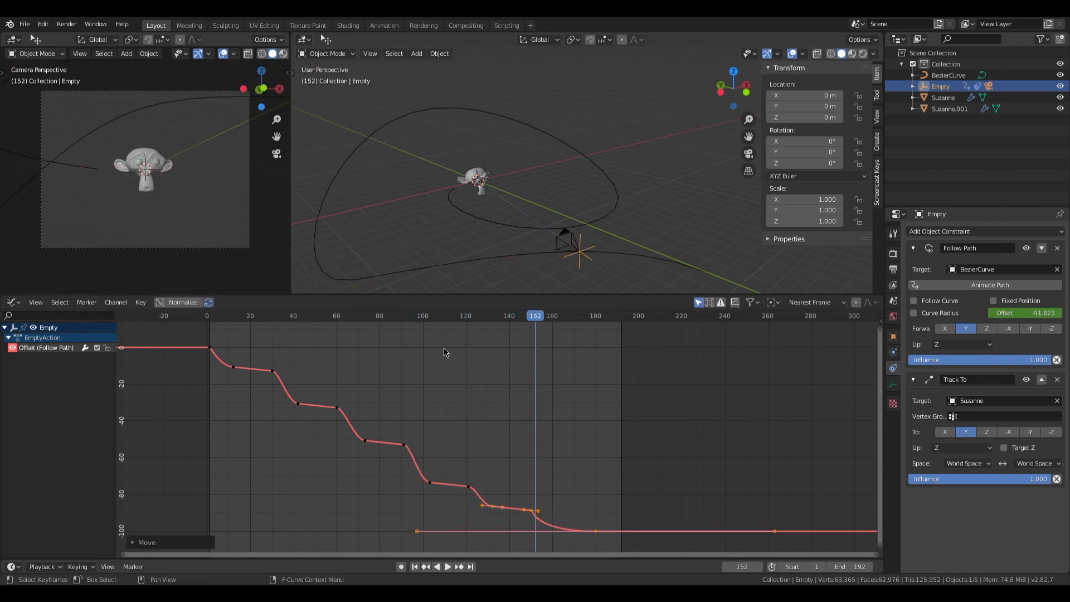
pyautogui.click(443, 318)
pyautogui.press('space')
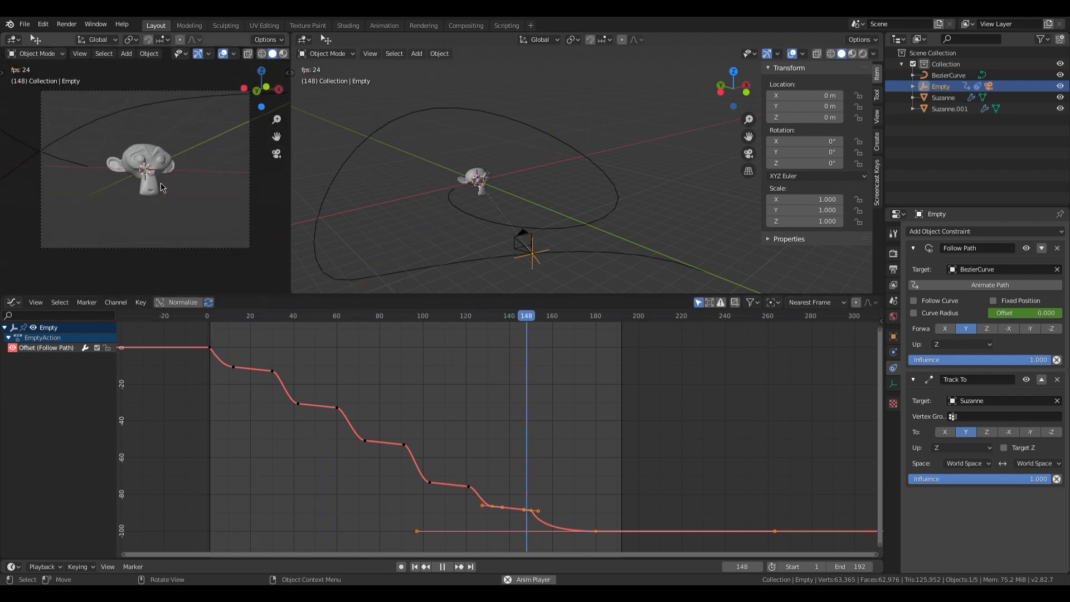
pyautogui.press('space')
# - Move the Bezier path's end control point along Y toward the monkey head, to about -12.63 m, and play back the result
pyautogui.moveTo(579, 223); pyautogui.dragTo(620, 226, button='middle')
pyautogui.scroll(-1, 621, 226)
pyautogui.click(622, 229)
pyautogui.press('Tab')
pyautogui.click(690, 242)
pyautogui.press('g')
pyautogui.press('y')
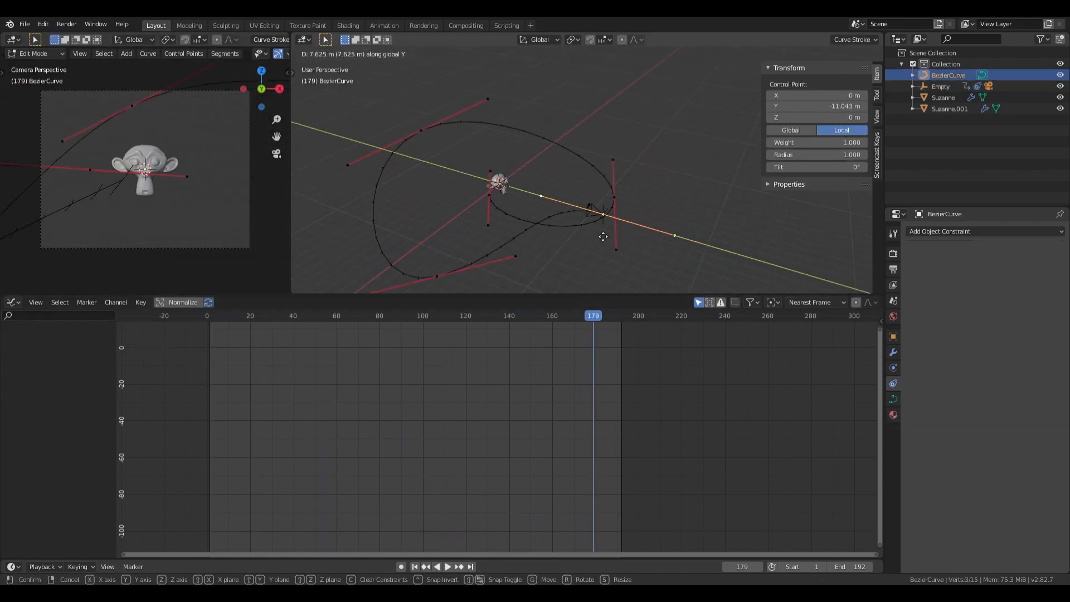
pyautogui.click(603, 236)
pyautogui.press('space')
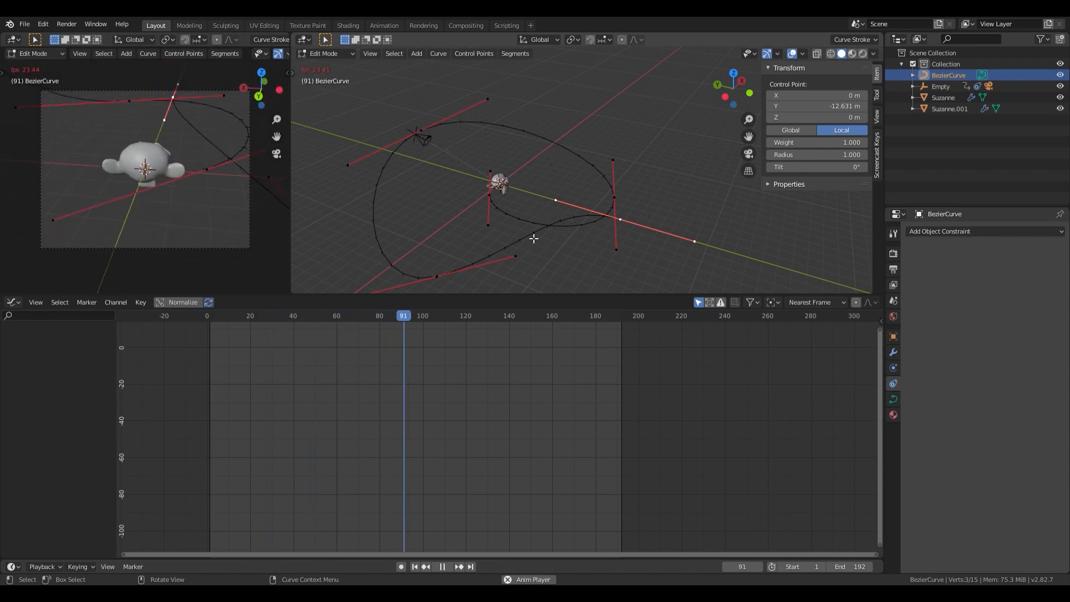
pyautogui.press('Tab')
pyautogui.press('space')
# - Select the empty, lengthen the outgoing handle of the keyframe near frame 150, and play back the animation
pyautogui.click(619, 218)
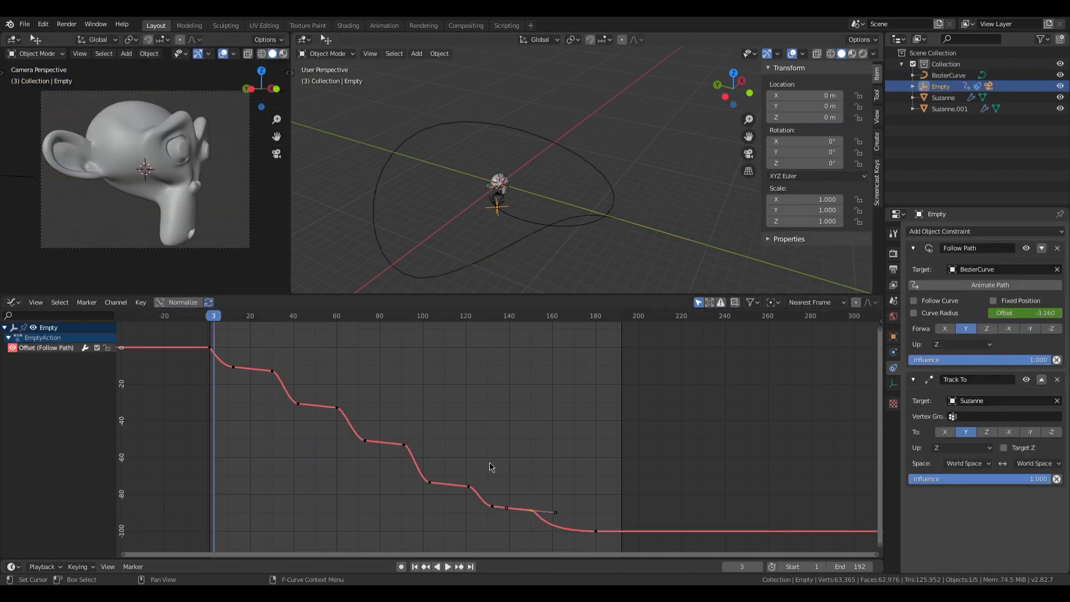
pyautogui.press('space')
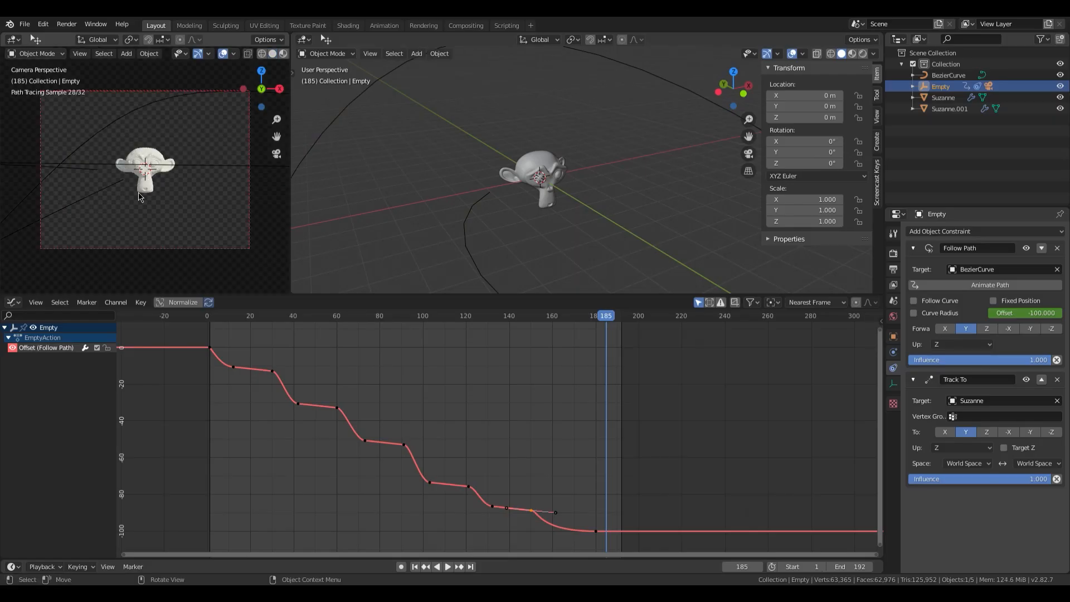
pyautogui.click(208, 316)
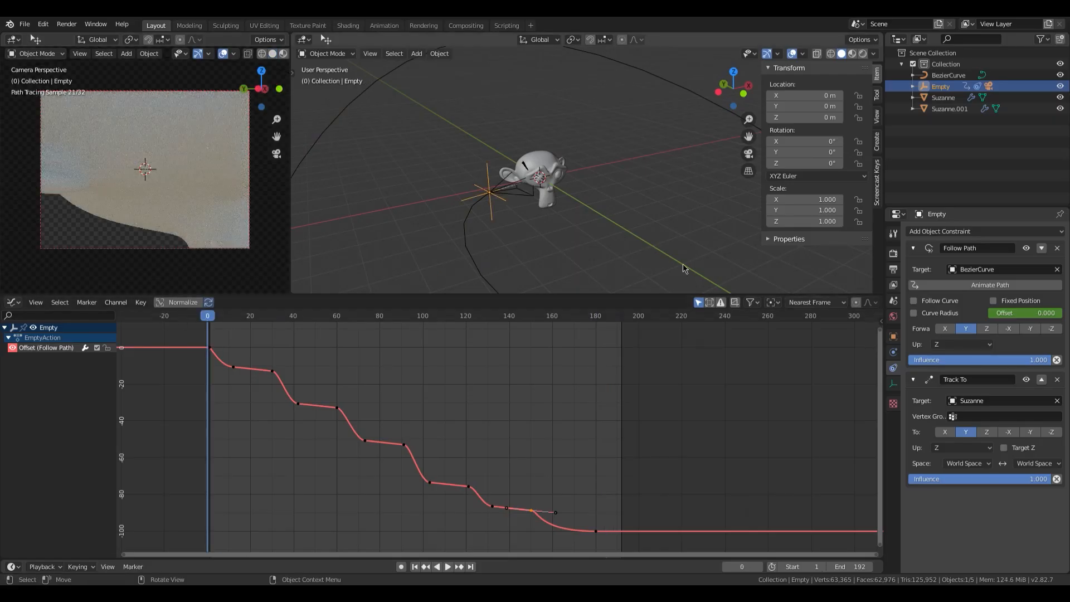
# - Enable Motion Blur in the Cycles render settings and play back the rendered preview
pyautogui.click(893, 253)
pyautogui.click(909, 335)
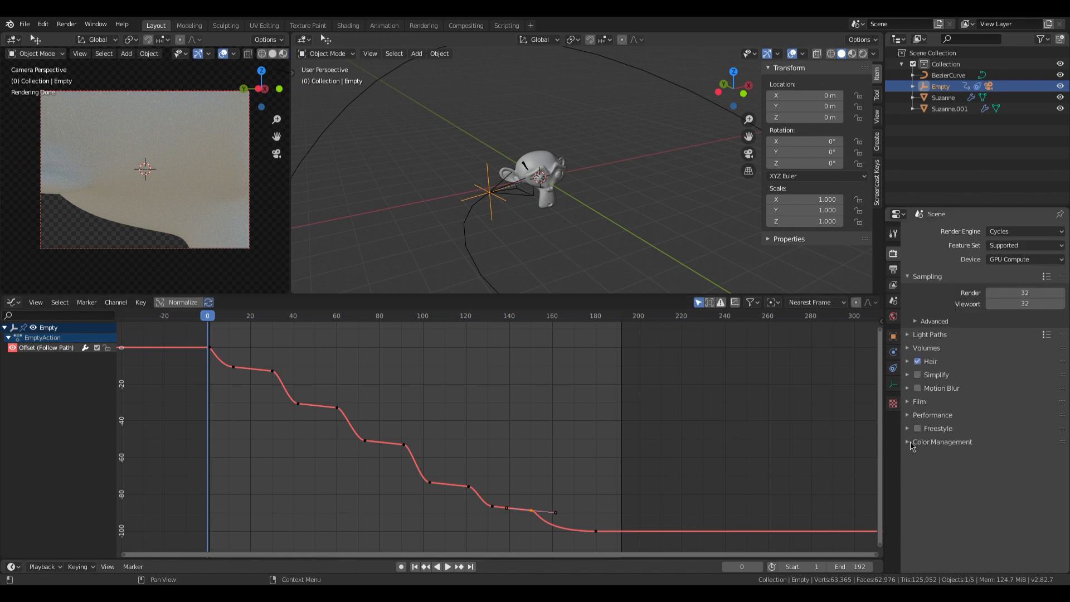
pyautogui.press('space')
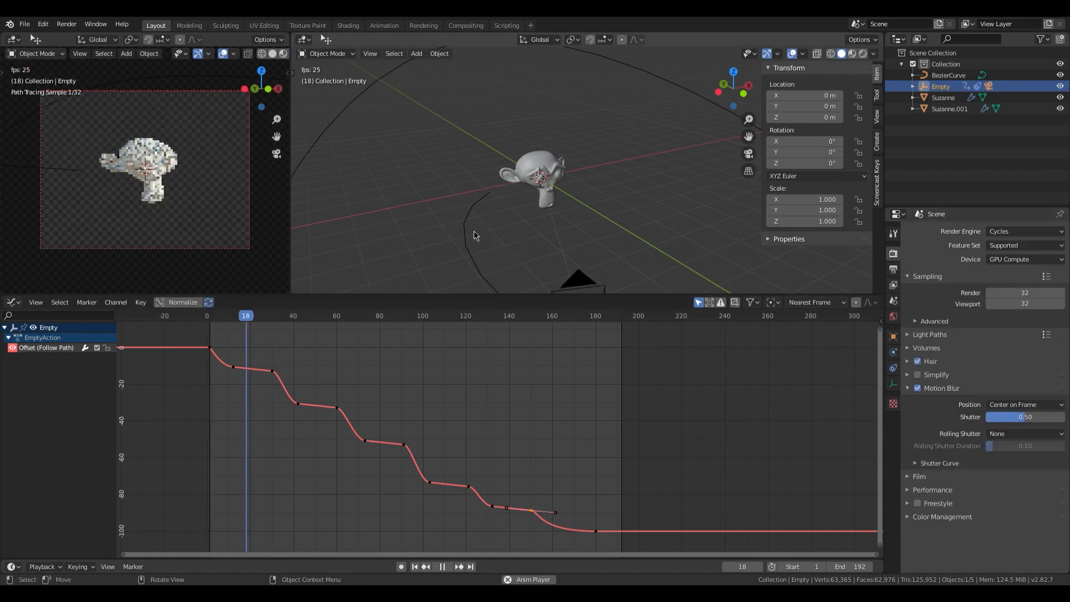
# - Give the monkey head's material a red Base Color and a Metallic value of 1, and change its Roughness
pyautogui.click(462, 176)
pyautogui.click(893, 430)
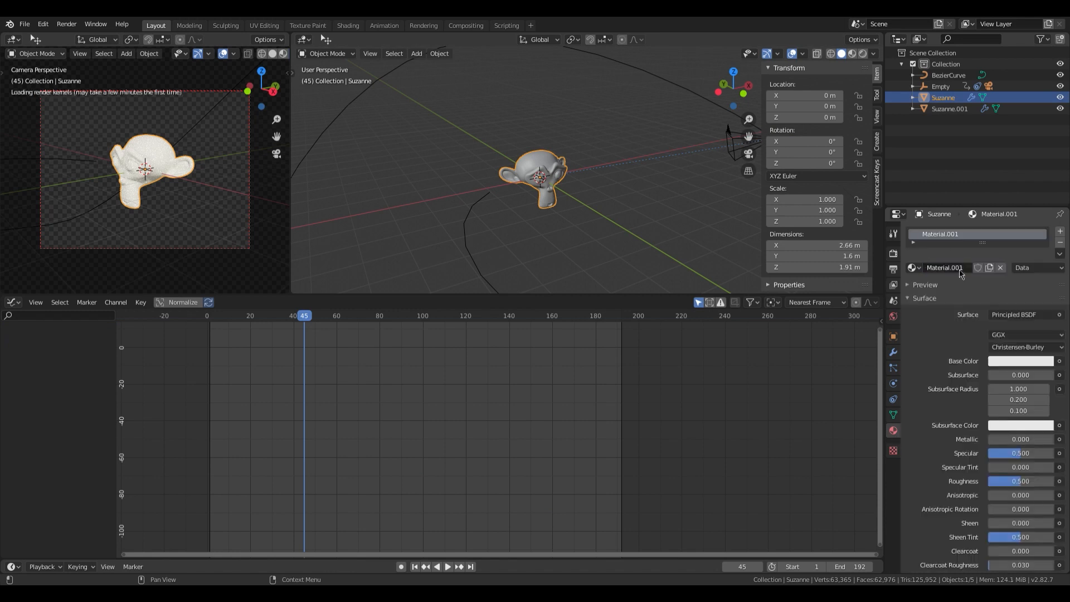
pyautogui.click(1000, 361)
pyautogui.click(1021, 439)
pyautogui.write('1')
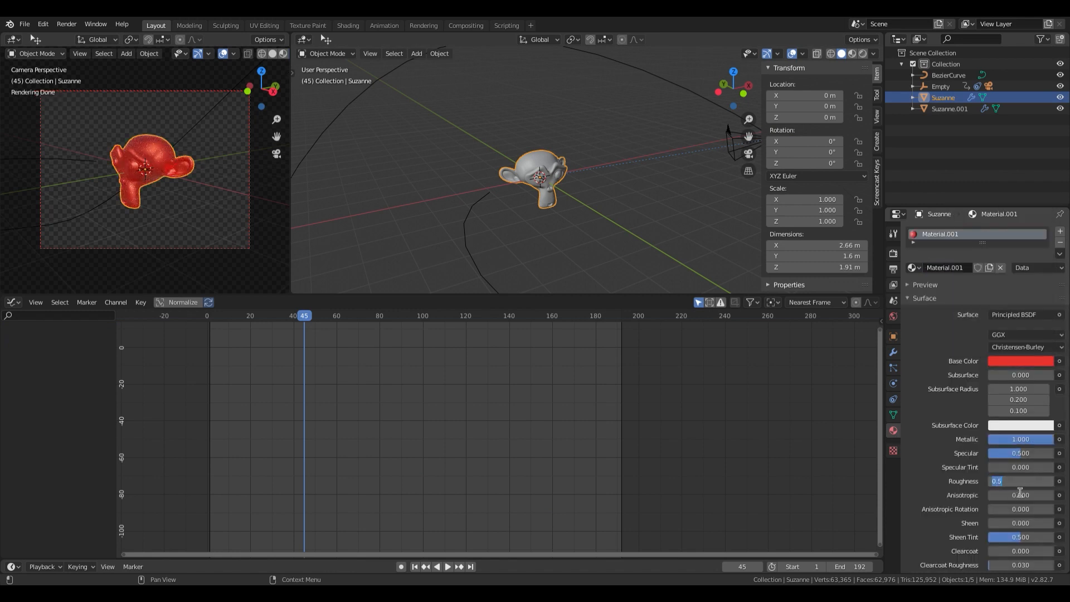
# - Turn off the Transparent film option in the render settings
pyautogui.click(893, 253)
pyautogui.click(919, 476)
pyautogui.scroll(-2, 925, 490)
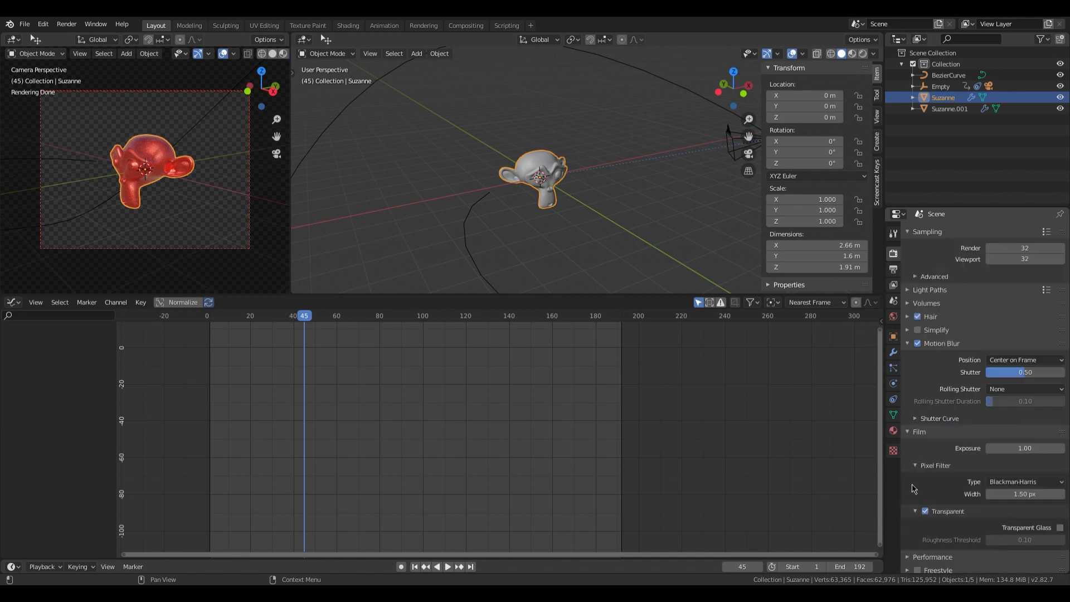
pyautogui.click(926, 512)
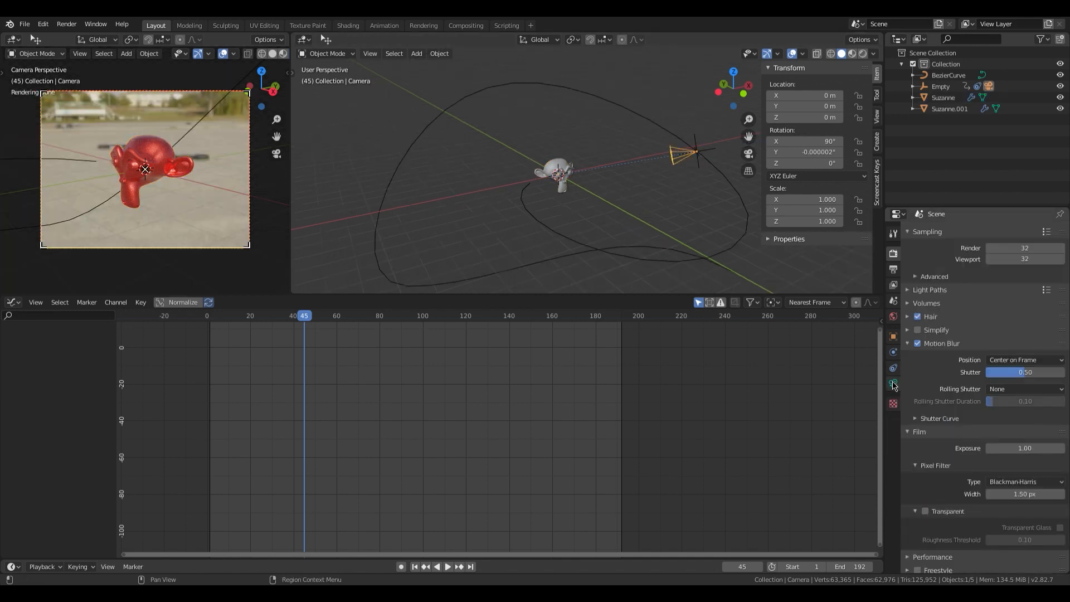
# - Enable Depth of Field on the camera with Suzanne as the focus object
pyautogui.click(893, 384)
pyautogui.click(1017, 441)
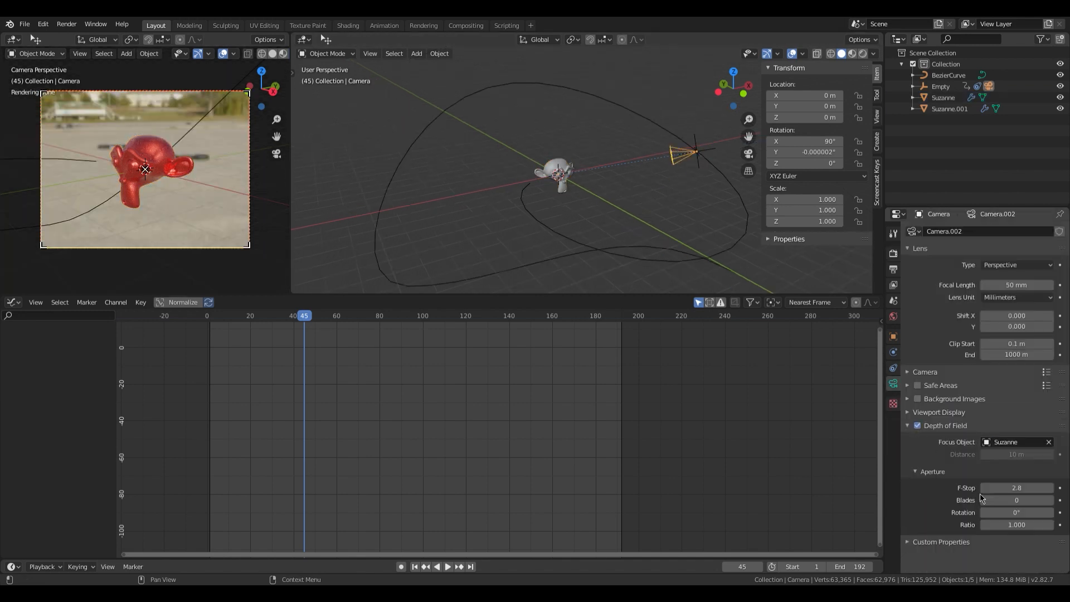
pyautogui.click(1017, 442)
pyautogui.click(983, 503)
# - Delete the duplicate monkey head Suzanne.001 and reselect Suzanne as the camera's focus object
pyautogui.click(943, 97)
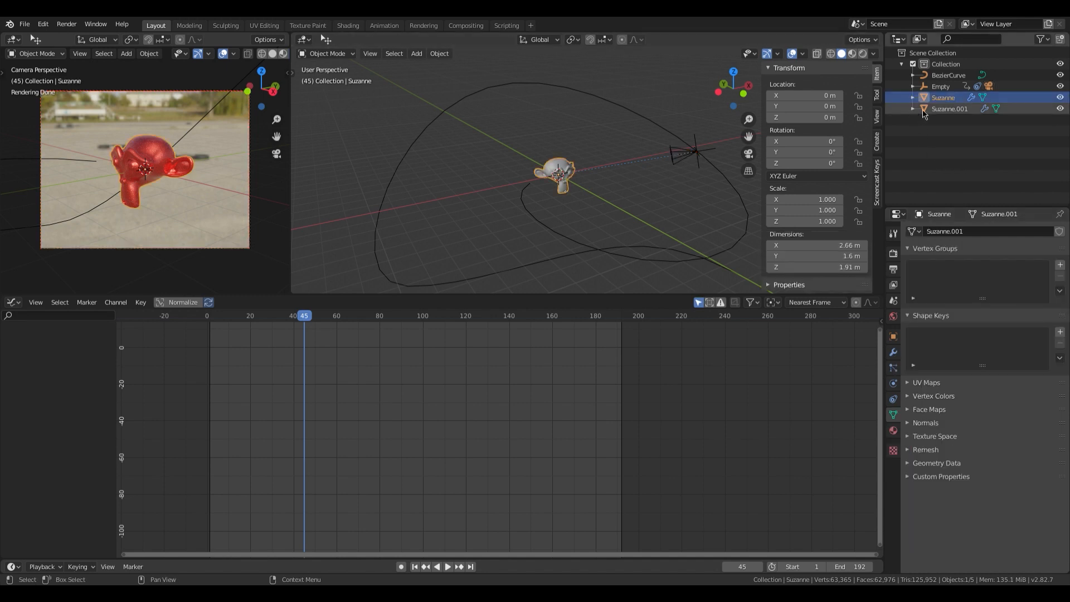
pyautogui.click(487, 148)
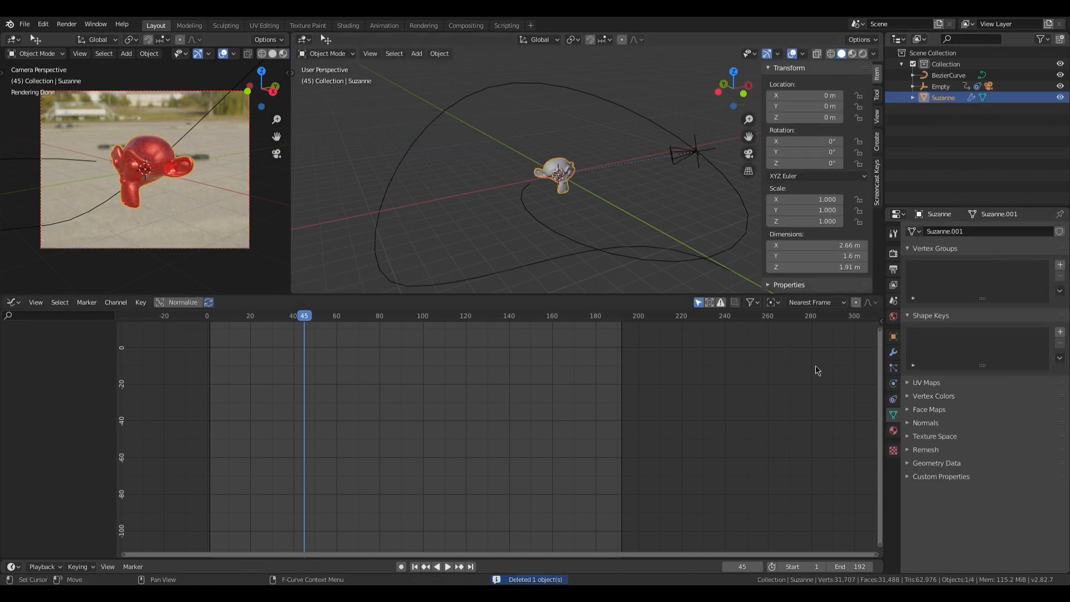
pyautogui.click(692, 160)
pyautogui.click(1011, 442)
pyautogui.click(990, 496)
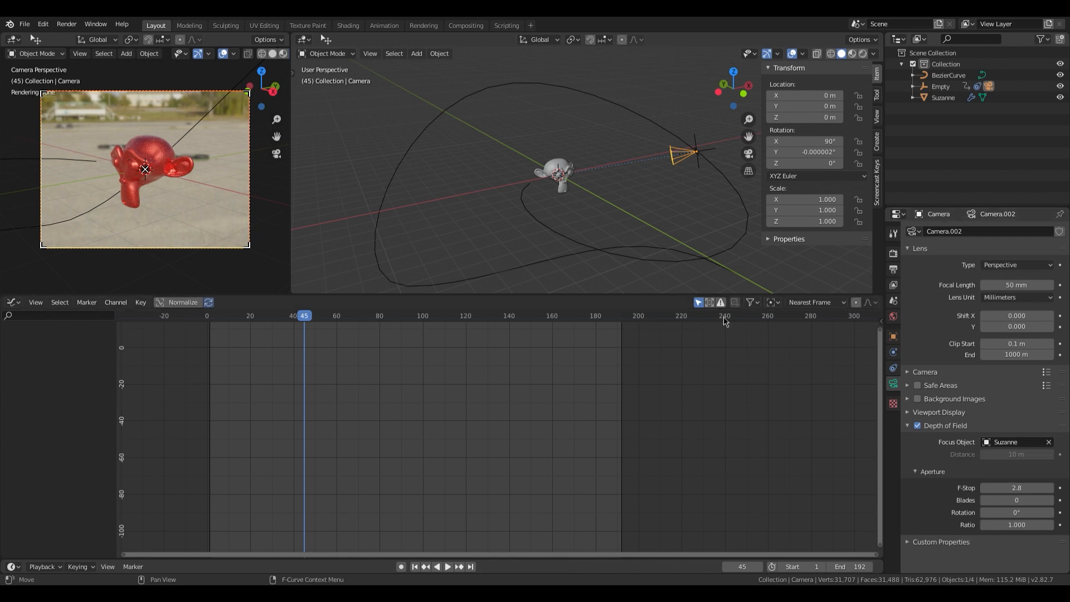
# - Set the render resolution to 1920 x 1080 px and the output file format to FFmpeg video
pyautogui.scroll(6, 145, 170)
pyautogui.scroll(-2, 145, 169)
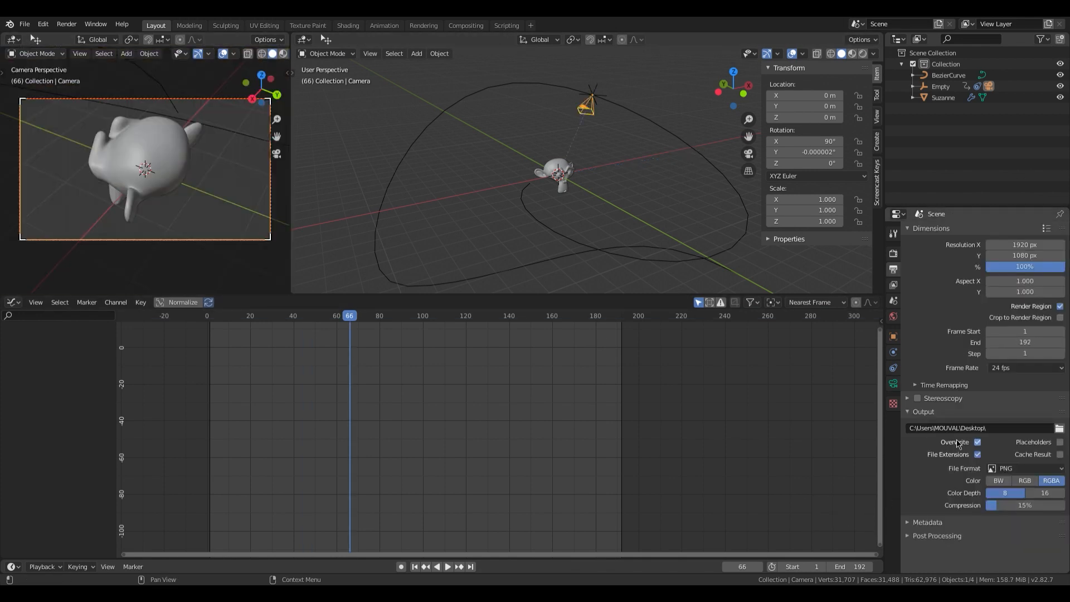
pyautogui.click(1019, 468)
pyautogui.click(1021, 406)
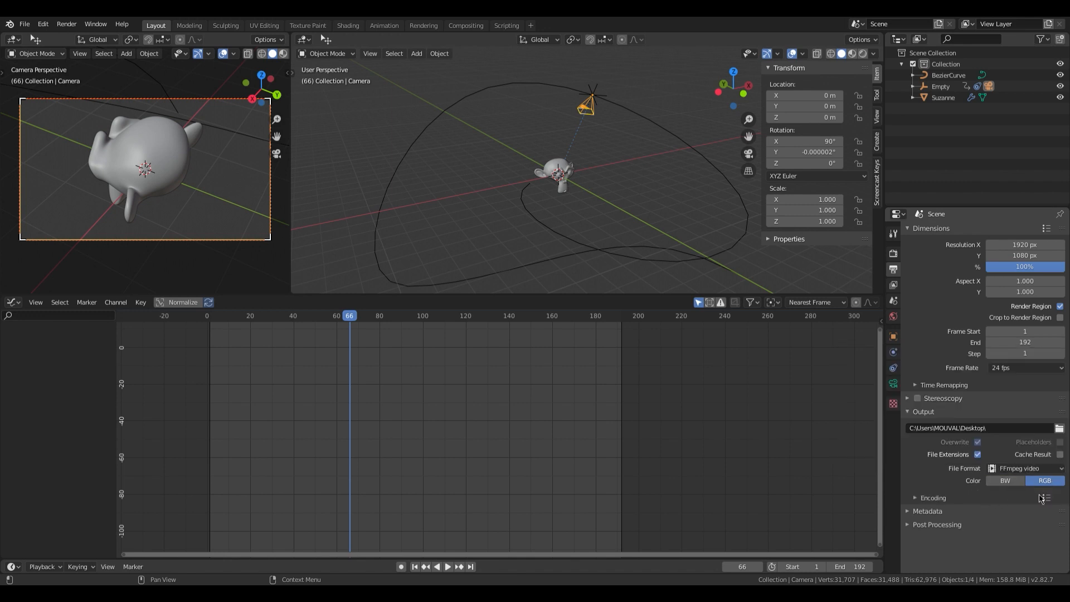
# - Set the video encoding container to MPEG-4
pyautogui.click(918, 498)
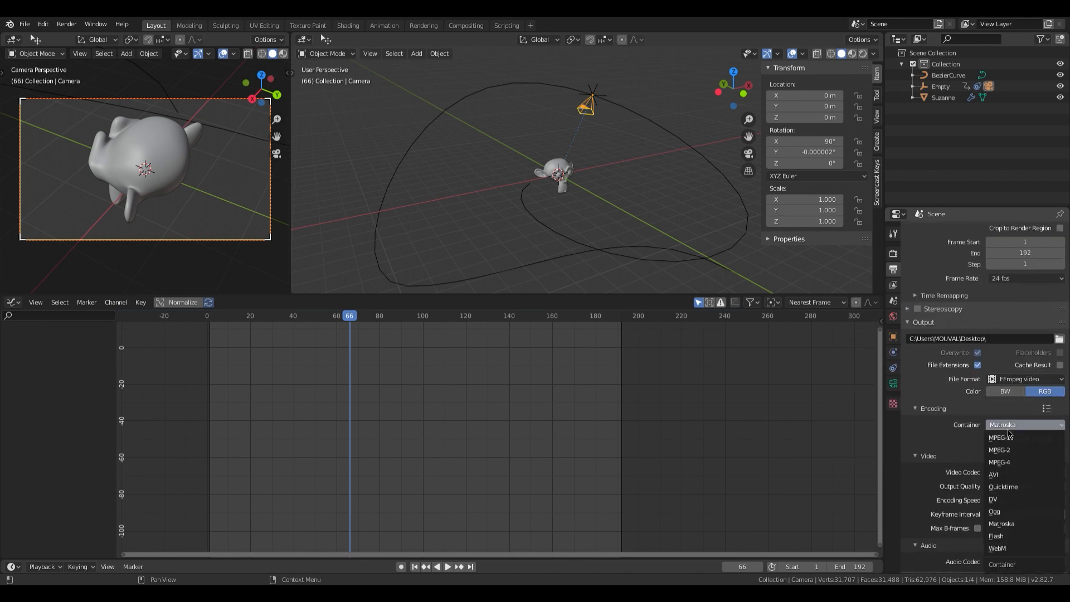
pyautogui.scroll(4, 1003, 466)
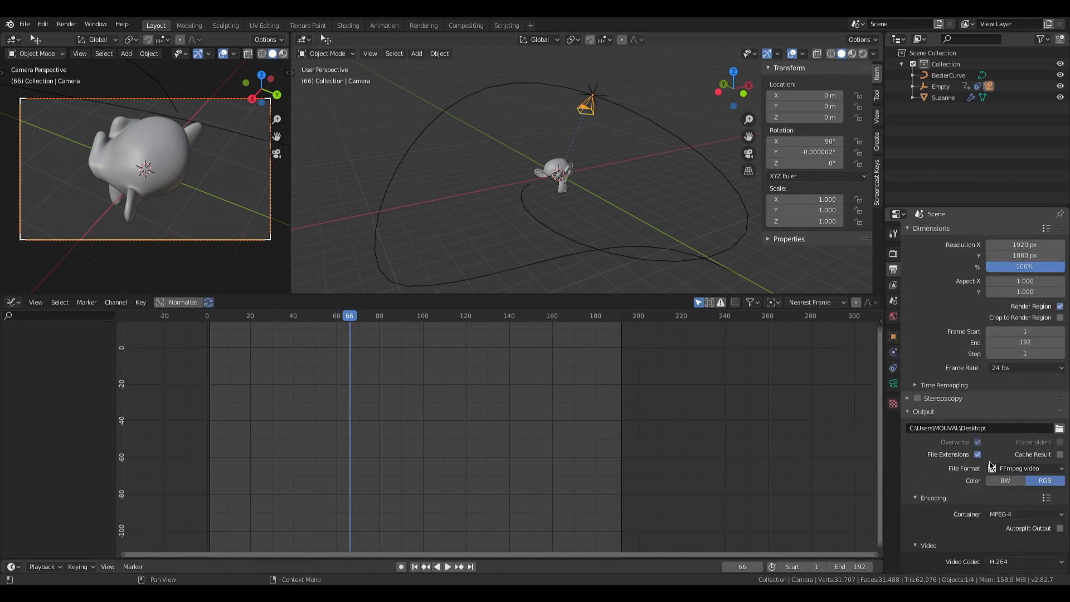
pyautogui.click(895, 254)
pyautogui.click(893, 268)
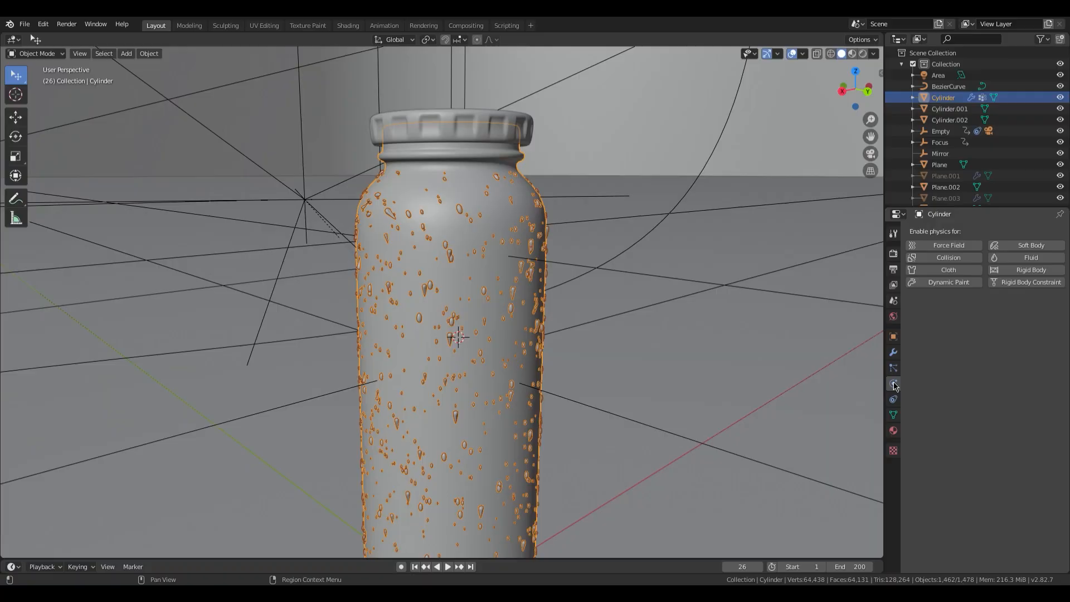
# - Examine the bottle's hair particle system settings and the droplets it scatters over the surface
pyautogui.click(893, 367)
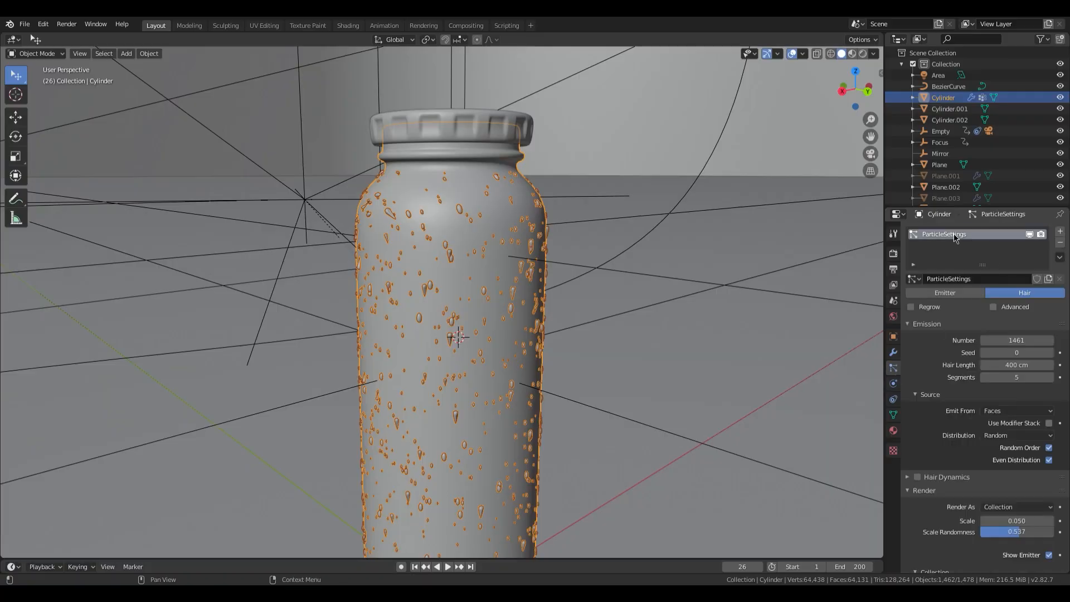
pyautogui.scroll(-8, 959, 366)
pyautogui.scroll(-6, 533, 407)
pyautogui.moveTo(533, 406); pyautogui.dragTo(456, 323, button='middle')
pyautogui.scroll(6, 456, 323)
# - Inspect the bottle's mesh in Edit Mode and check the viewport display of its droplet particles
pyautogui.click(437, 176)
pyautogui.press('Tab')
pyautogui.moveTo(438, 177); pyautogui.dragTo(419, 324, button='middle')
pyautogui.press('Tab')
pyautogui.scroll(-10, 419, 324)
pyautogui.keyDown('shift'); pyautogui.moveTo(456, 279); pyautogui.dragTo(475, 402, button='middle'); pyautogui.keyUp('shift')
pyautogui.scroll(6, 474, 403)
pyautogui.click(430, 357)
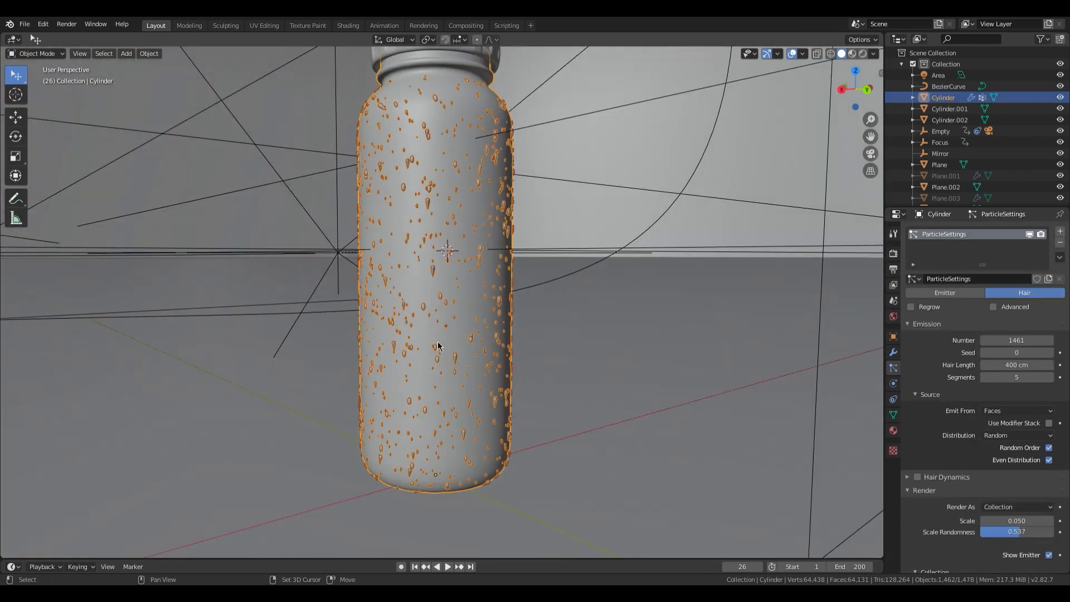
pyautogui.click(1029, 234)
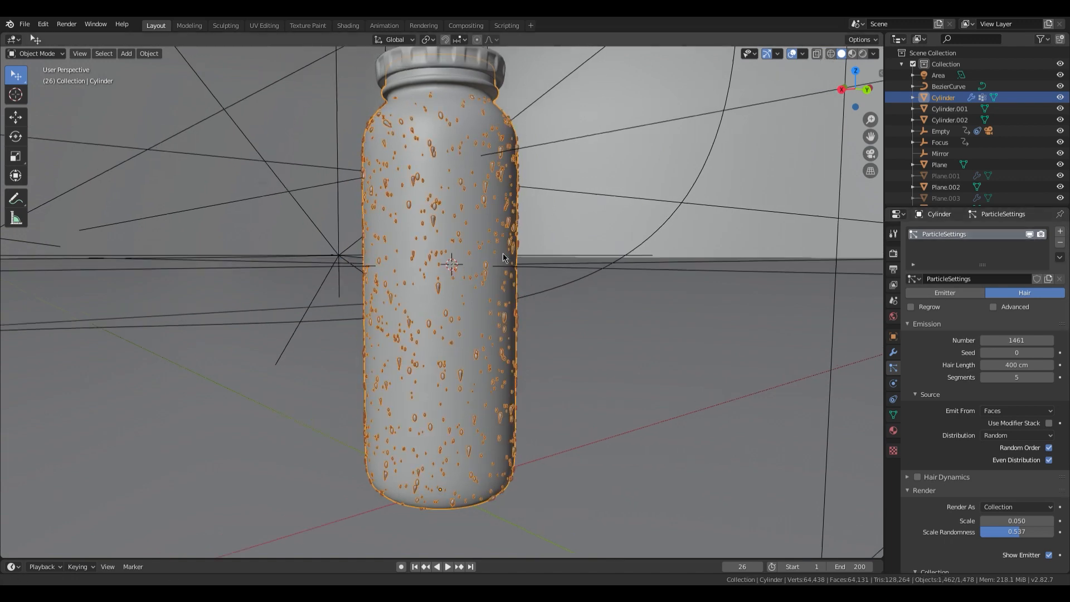
# - Inspect the mesh of the bottle cap Cylinder.002 in Edit Mode
pyautogui.moveTo(480, 167); pyautogui.dragTo(484, 241, button='middle')
pyautogui.click(488, 188)
pyautogui.press('Tab')
pyautogui.moveTo(488, 204); pyautogui.dragTo(497, 215, button='middle')
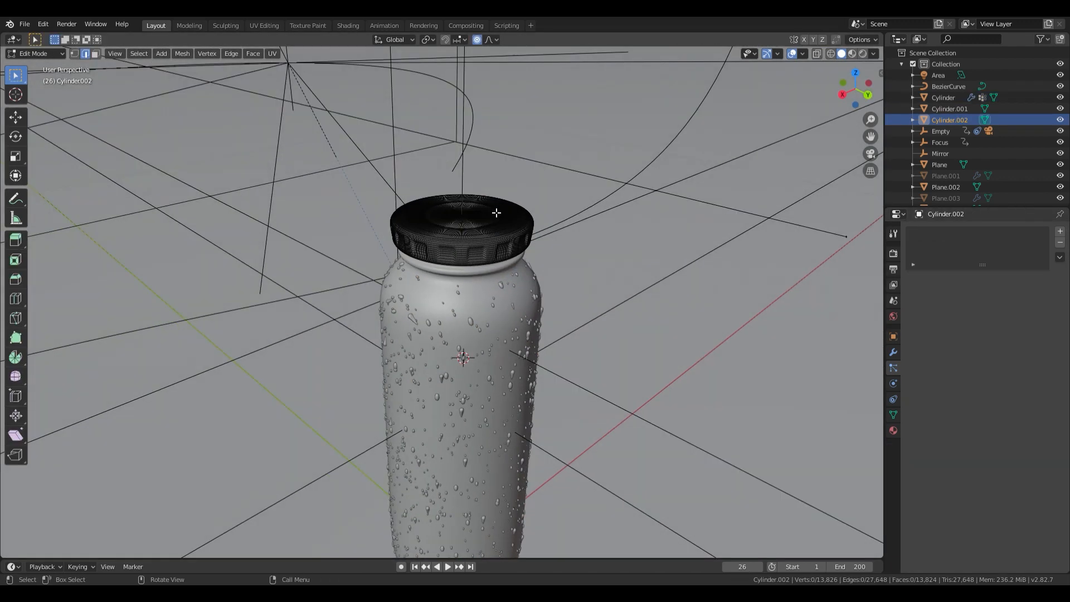
pyautogui.scroll(2, 492, 235)
pyautogui.scroll(1, 476, 224)
pyautogui.keyDown('shift'); pyautogui.moveTo(551, 234); pyautogui.dragTo(454, 241, button='middle'); pyautogui.keyUp('shift')
pyautogui.press('Tab')
# - Inspect the Cylinder bottle body's mesh in Edit Mode with everything deselected
pyautogui.click(526, 391)
pyautogui.scroll(-5, 580, 437)
pyautogui.press('Tab')
pyautogui.keyDown('shift'); pyautogui.moveTo(580, 437); pyautogui.dragTo(575, 329, button='middle'); pyautogui.keyUp('shift')
pyautogui.scroll(2, 575, 328)
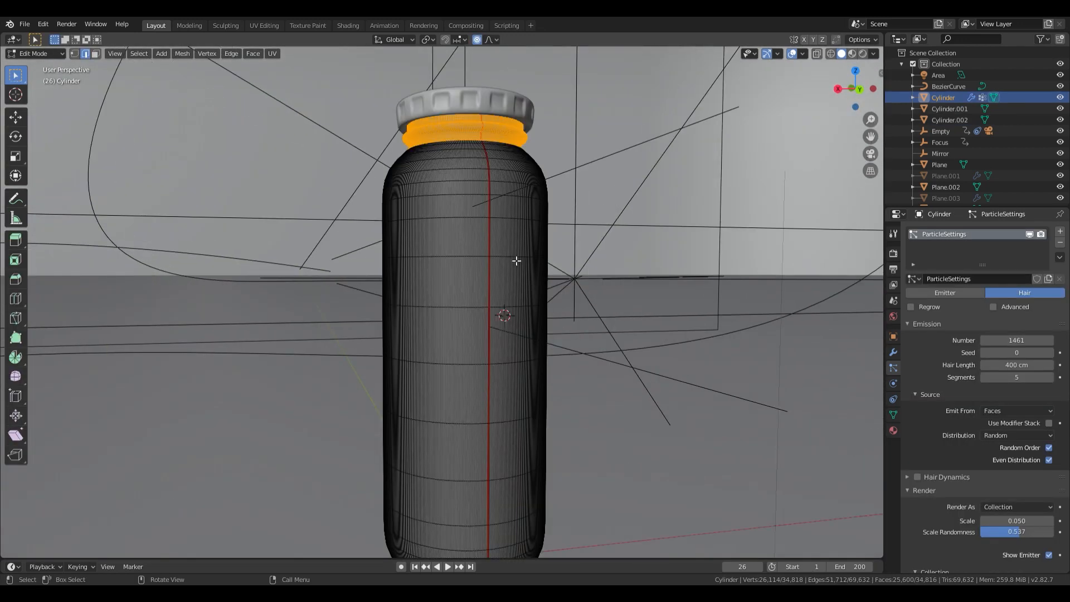
pyautogui.hotkey('alt', 'a')
pyautogui.moveTo(475, 209); pyautogui.dragTo(574, 236, button='middle')
pyautogui.press('Tab')
# - Move the outer bottle aside, inspect the inner body's mesh in Edit Mode, and undo these changes
pyautogui.press('g')
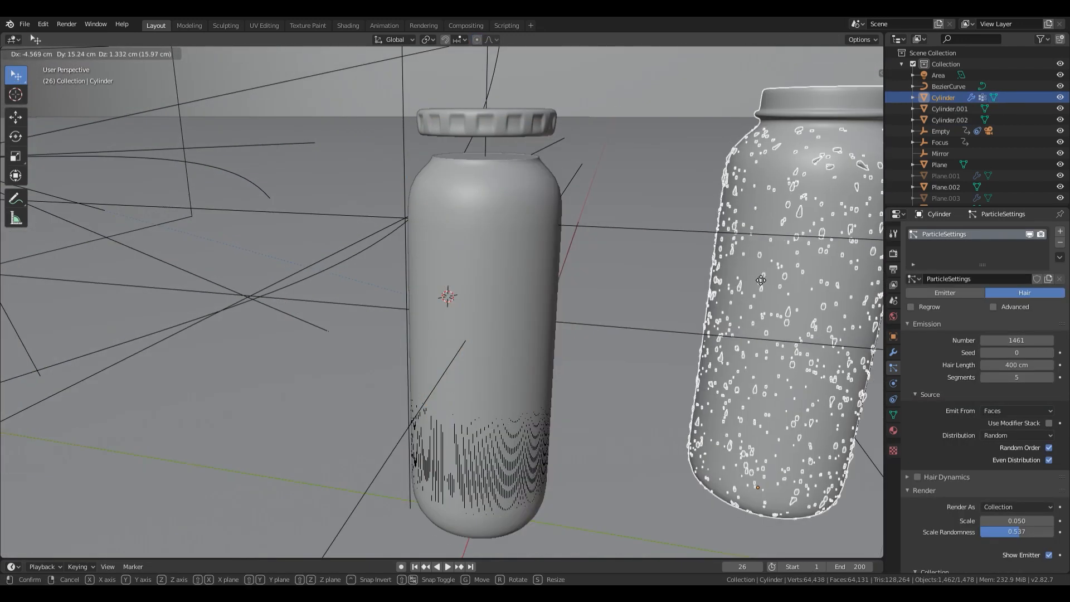
pyautogui.click(774, 282)
pyautogui.click(486, 268)
pyautogui.press('Tab')
pyautogui.moveTo(507, 277)
pyautogui.mouseDown(button='middle')
pyautogui.moveTo(510, 268)
pyautogui.moveTo(542, 292)
pyautogui.moveTo(524, 295)
pyautogui.mouseUp(button='middle')
pyautogui.press('Tab')
pyautogui.hotkey('ctrl', 'z')
pyautogui.hotkey('ctrl', 'z')
pyautogui.hotkey('ctrl', 'z')
pyautogui.hotkey('ctrl', 'z')
# - Deselect everything and preview the bottle through the camera in Rendered shading
pyautogui.hotkey('alt', 'a')
pyautogui.scroll(-2, 524, 296)
pyautogui.press('z')
pyautogui.click(523, 272)
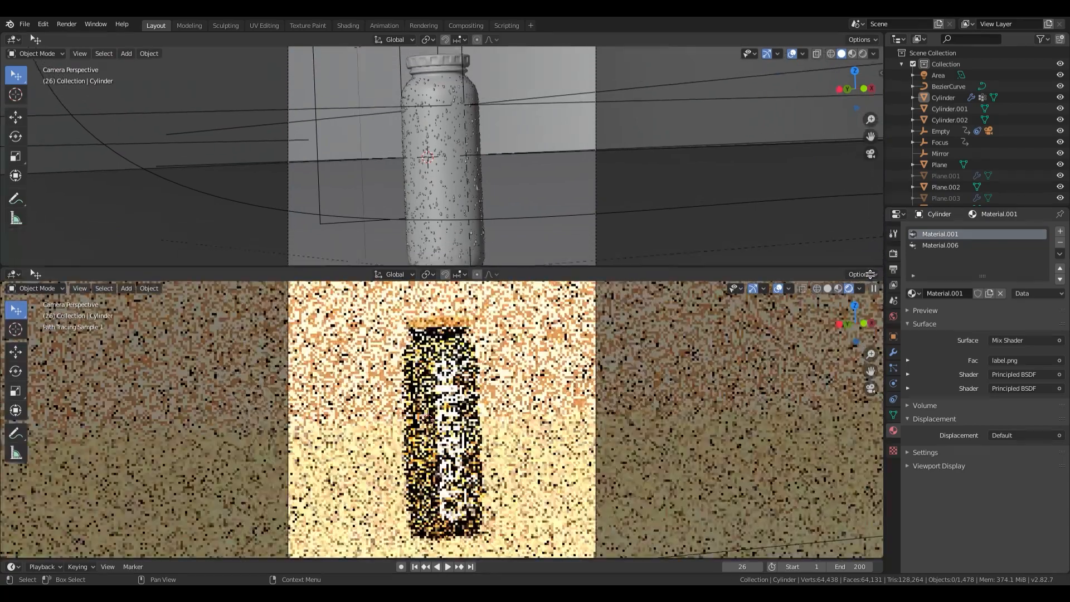
# - Turn the lower area into a smaller Graph Editor and draw a render region around the camera frame
pyautogui.moveTo(869, 274); pyautogui.dragTo(869, 330)
pyautogui.click(13, 330)
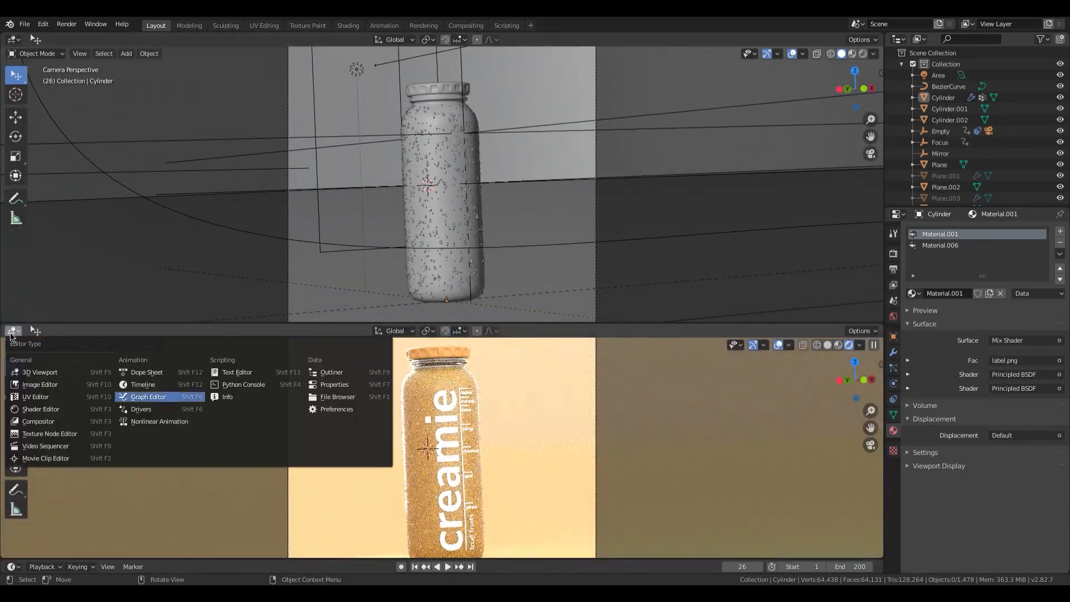
pyautogui.click(146, 396)
pyautogui.click(149, 126)
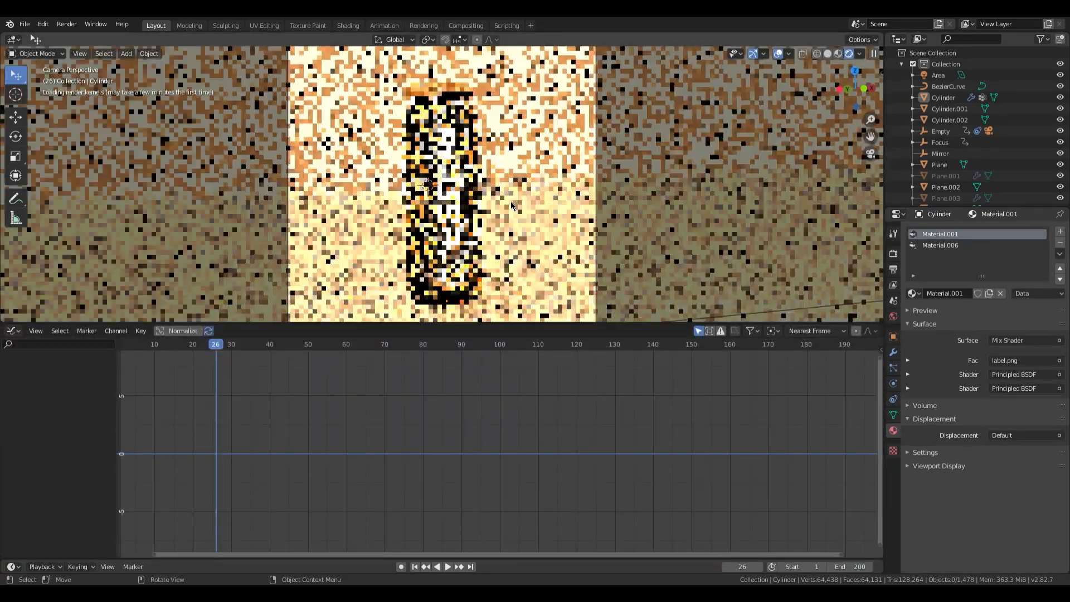
pyautogui.scroll(-1, 523, 199)
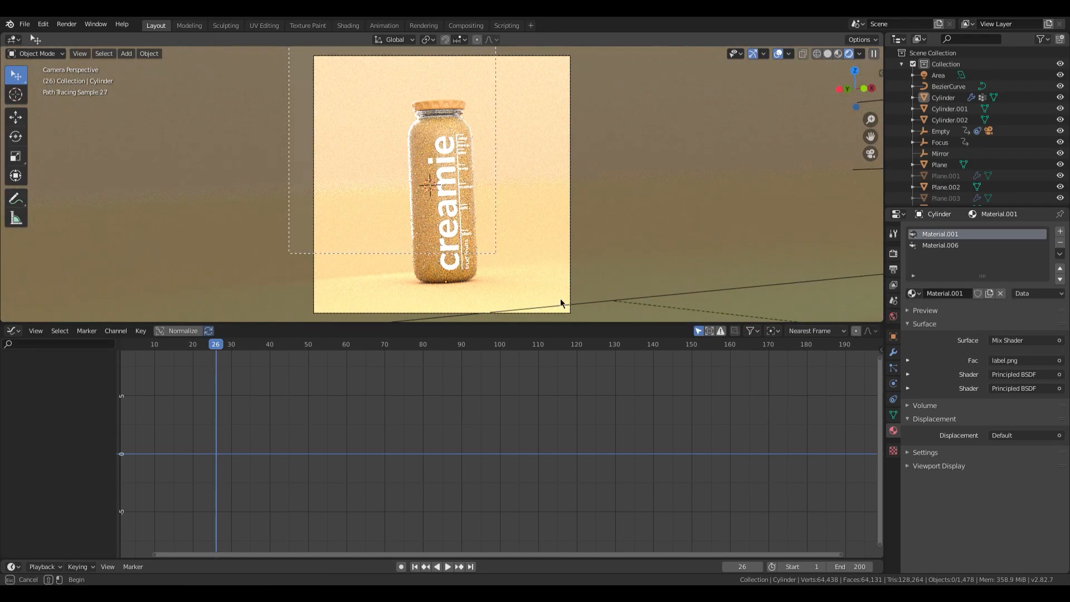
pyautogui.moveTo(561, 303); pyautogui.dragTo(579, 316)
# - Go to frame 144 and view the whole scene outside the camera in Solid shading
pyautogui.moveTo(217, 347); pyautogui.dragTo(668, 363)
pyautogui.moveTo(542, 277)
pyautogui.mouseDown(button='middle')
pyautogui.moveTo(427, 246)
pyautogui.moveTo(357, 270)
pyautogui.moveTo(505, 213)
pyautogui.mouseUp(button='middle')
pyautogui.scroll(-6, 472, 259)
pyautogui.press('z')
pyautogui.click(510, 248)
pyautogui.scroll(-2, 356, 270)
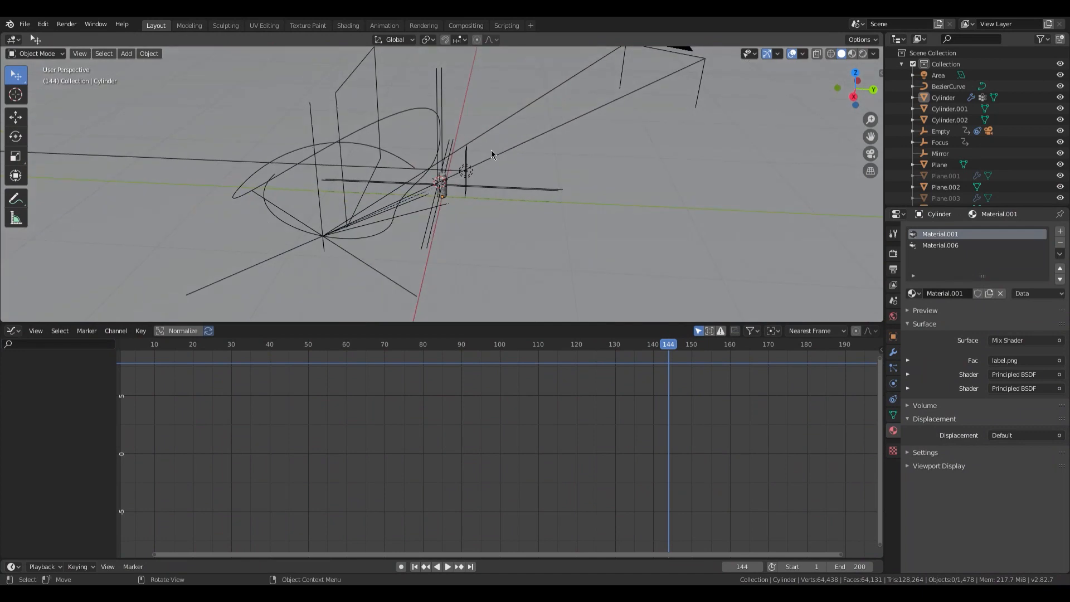
# - Show all animation curves of the Empty and of the camera in the Graph Editor
pyautogui.click(320, 211)
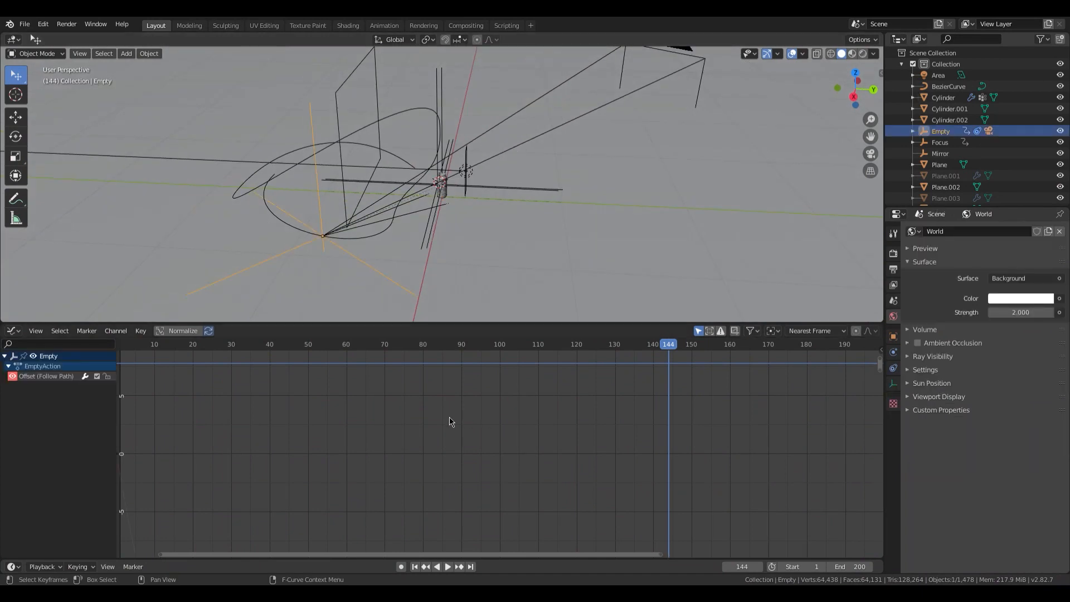
pyautogui.press('Home')
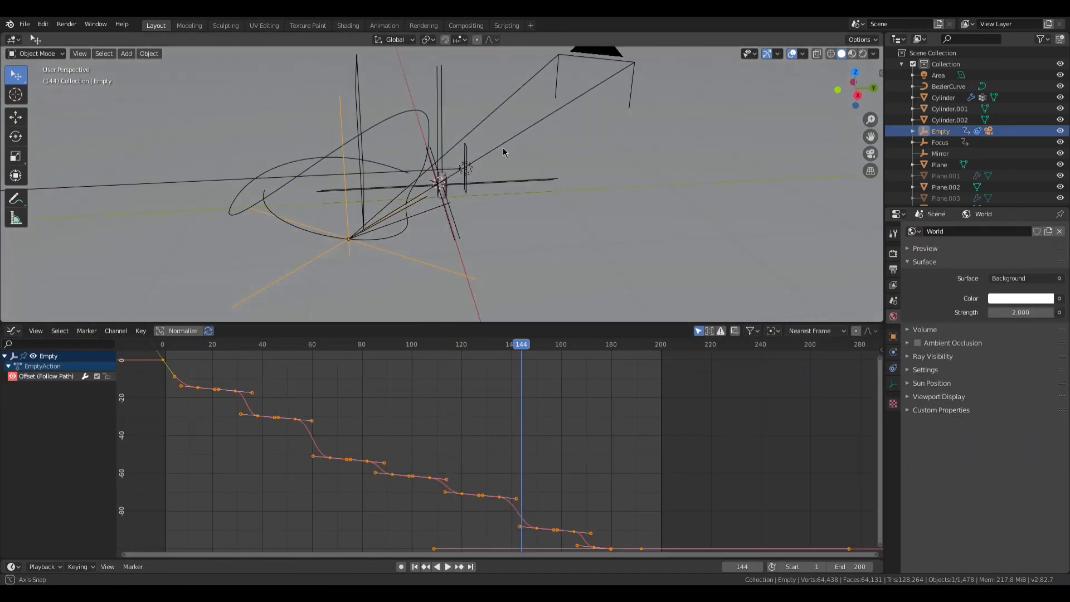
pyautogui.click(503, 151)
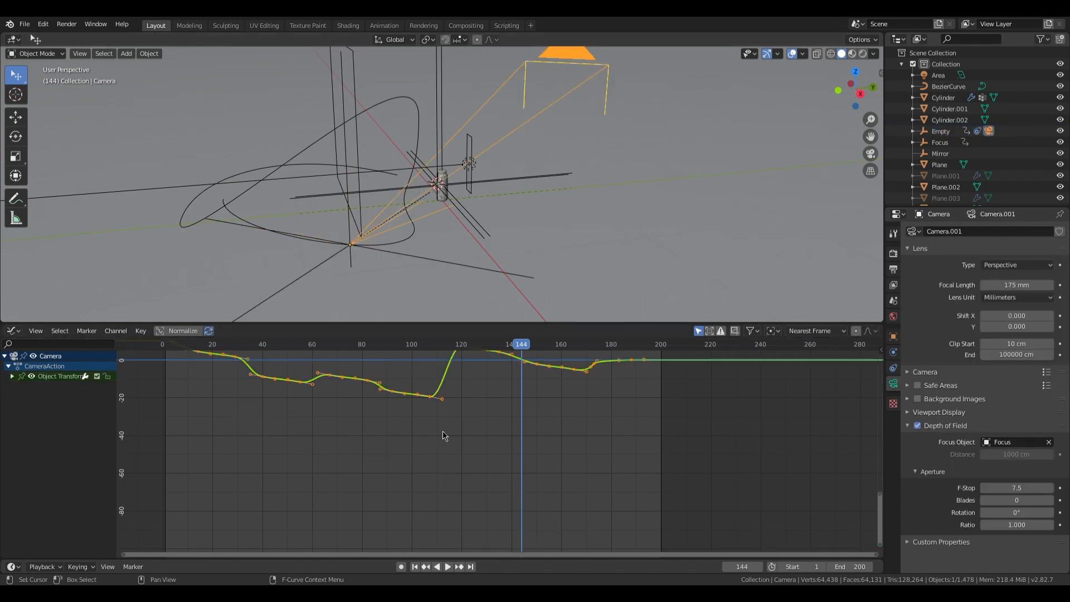
pyautogui.press('Home')
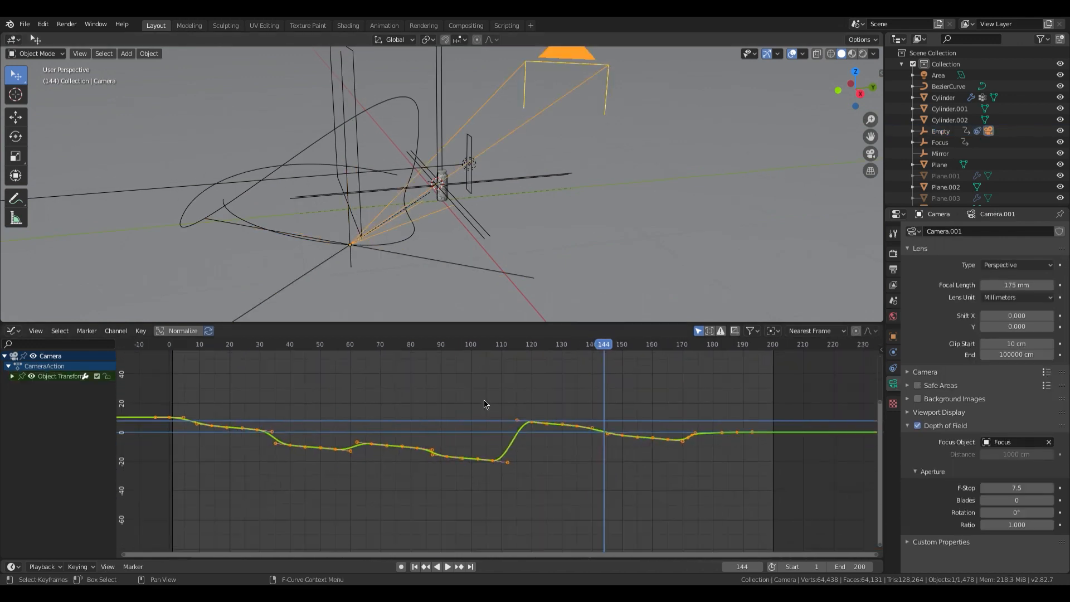
# - Scrub and play the animation through the camera view to review the speed-ramped motion around the bottle
pyautogui.moveTo(382, 223); pyautogui.dragTo(444, 214, button='middle')
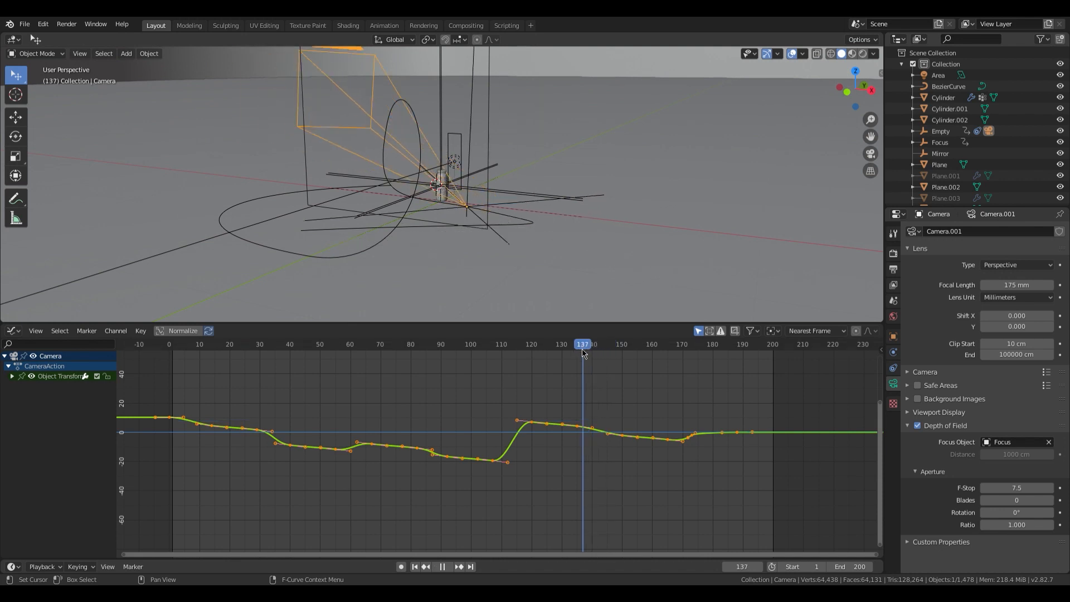
pyautogui.press('KP_0')
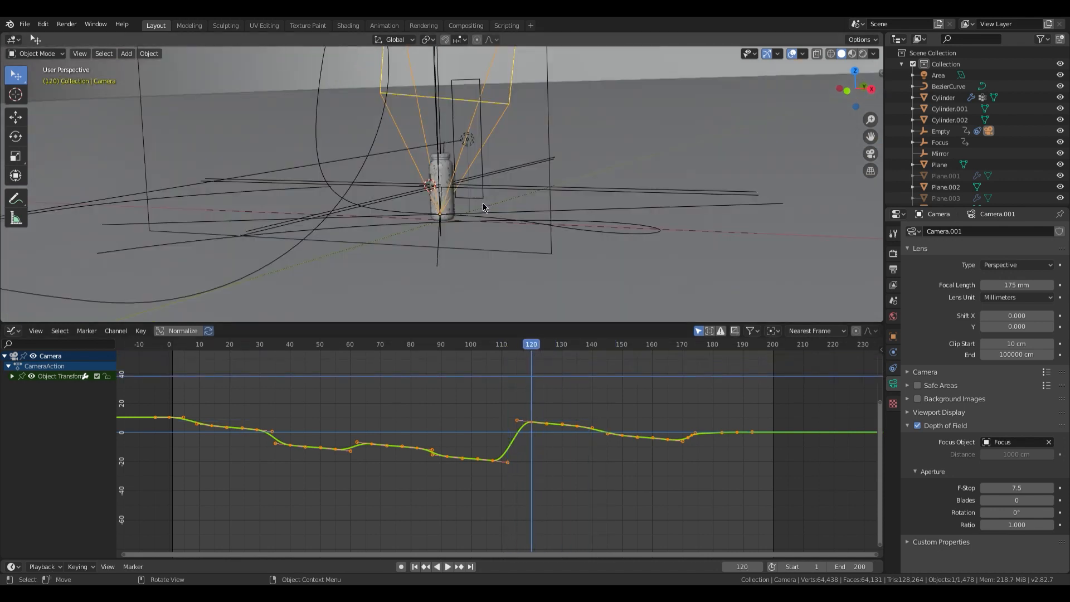
pyautogui.moveTo(530, 345); pyautogui.dragTo(127, 479)
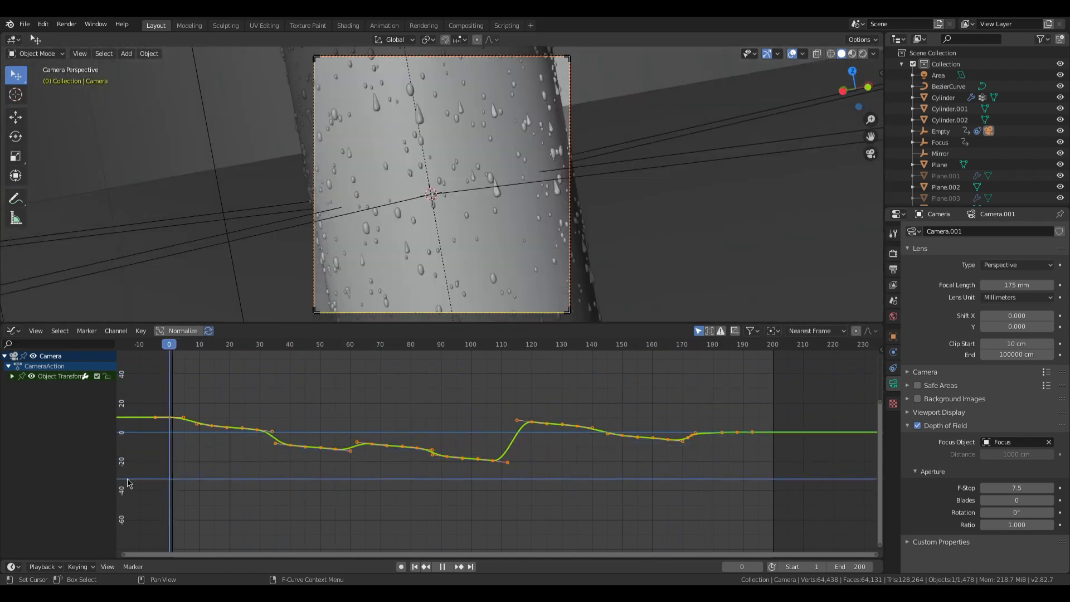
pyautogui.click(314, 452)
pyautogui.press('space')
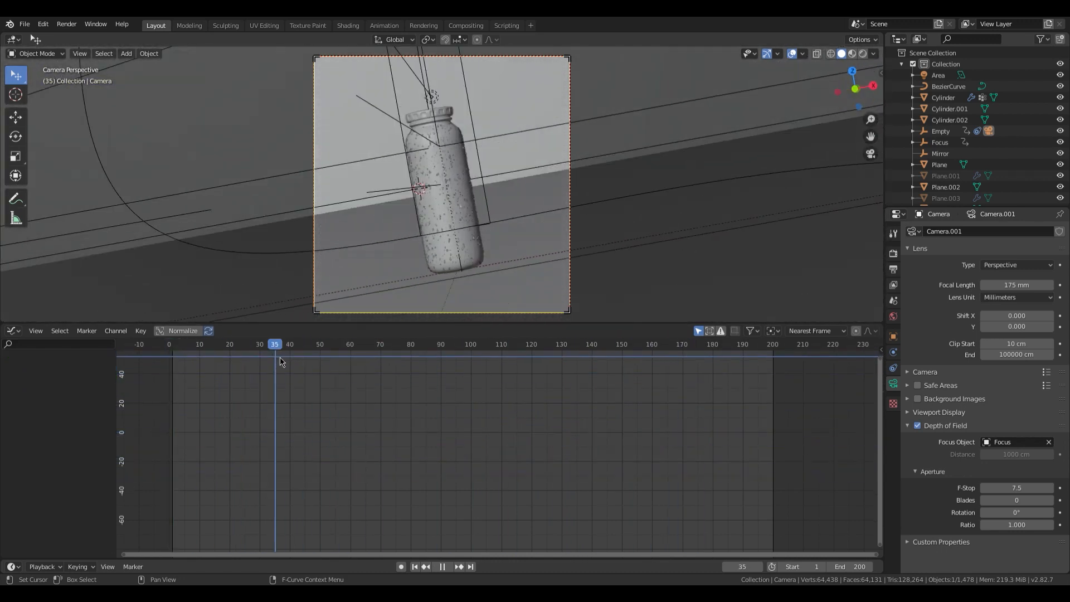
pyautogui.press('Escape')
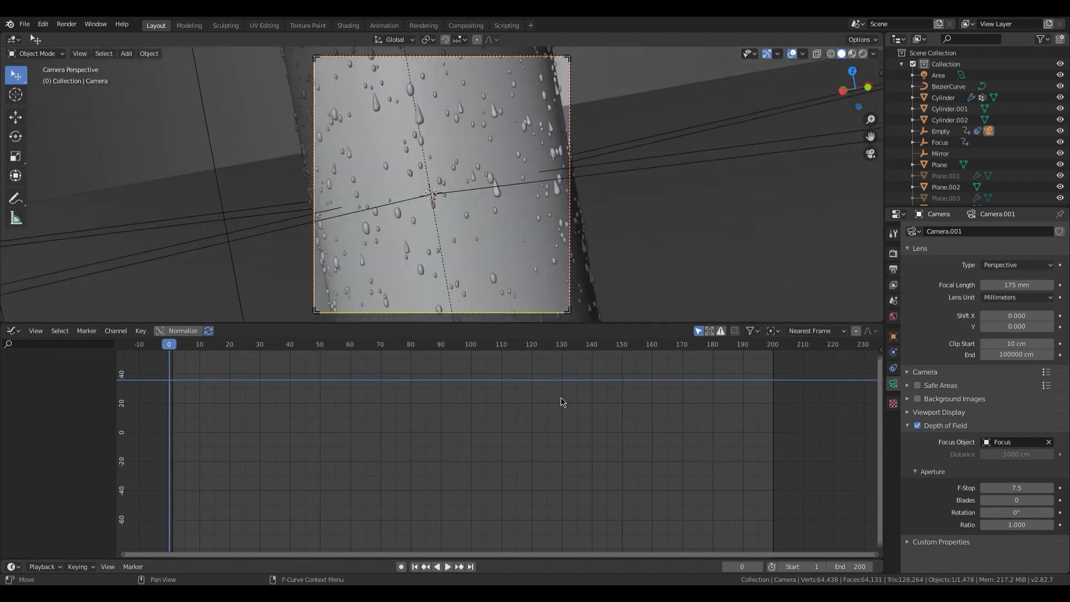
pyautogui.press('space')
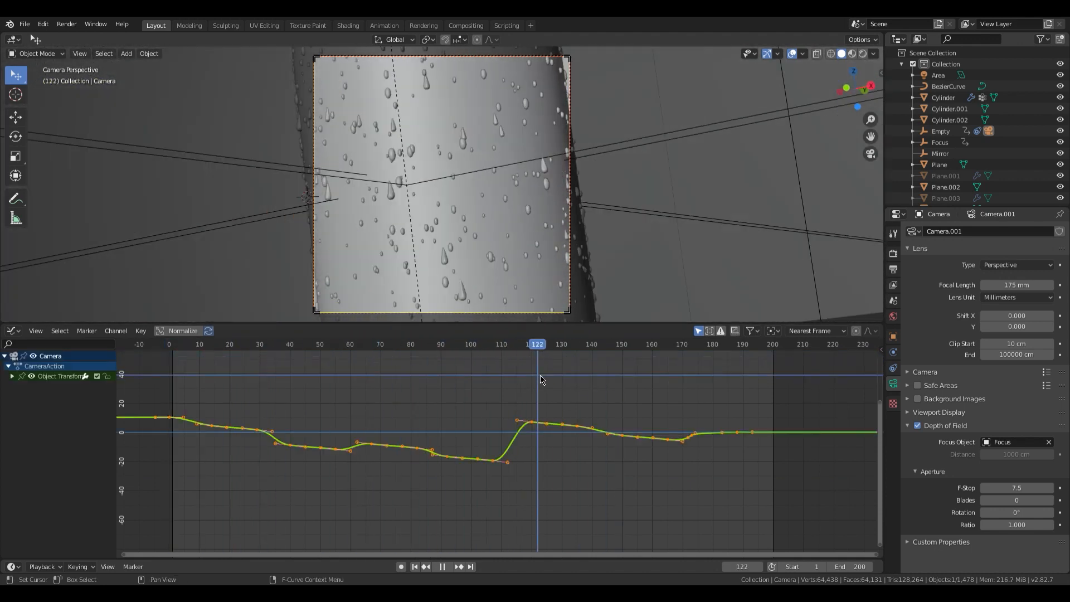
pyautogui.press('space')
# - Hide the backdrop planes Plane and Plane.004 and the BezierCurve path
pyautogui.moveTo(518, 245); pyautogui.dragTo(391, 260, button='middle')
pyautogui.click(332, 262)
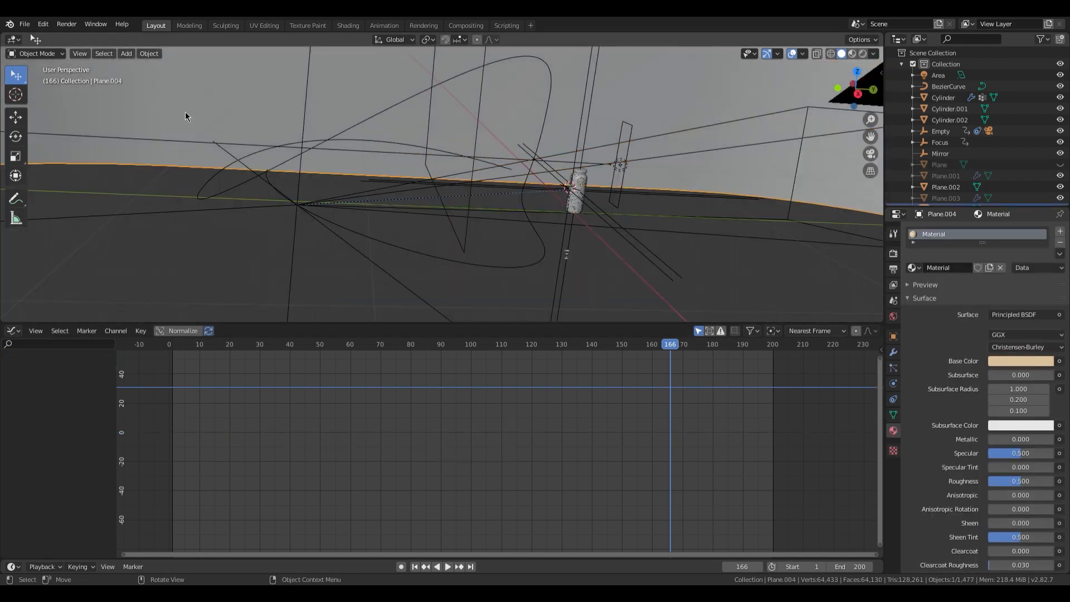
pyautogui.press('Delete')
pyautogui.moveTo(186, 116); pyautogui.dragTo(305, 187, button='middle')
pyautogui.click(235, 206)
pyautogui.press('h')
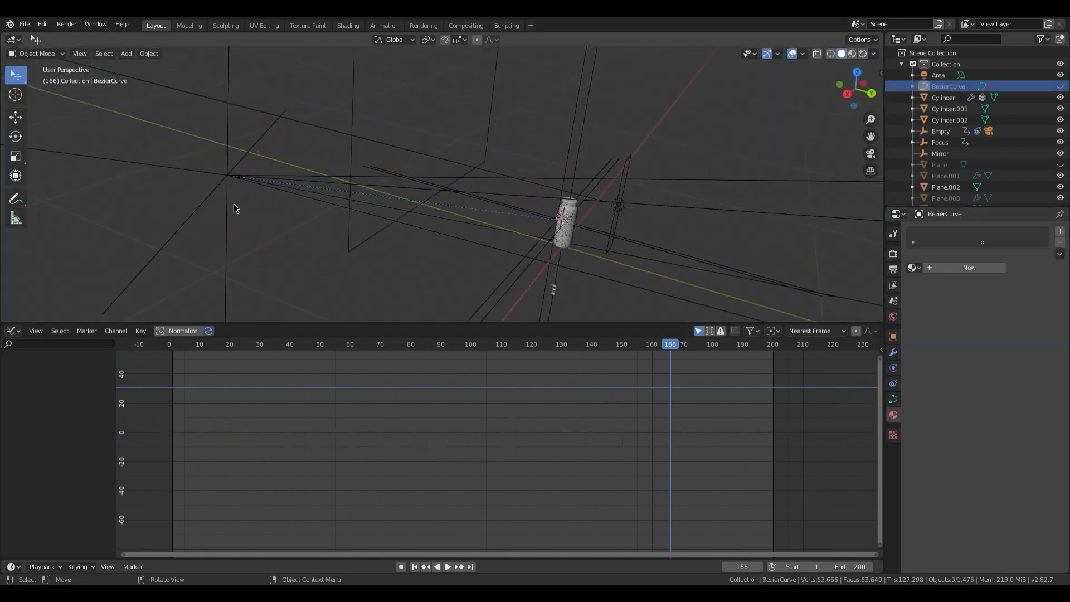
# - Select the Empty and the camera together and separately to compare their animation curves
pyautogui.click(309, 186)
pyautogui.keyDown('shift'); pyautogui.click(282, 183); pyautogui.keyUp('shift')
pyautogui.scroll(-3, 356, 204)
pyautogui.moveTo(377, 207); pyautogui.dragTo(348, 204, button='middle')
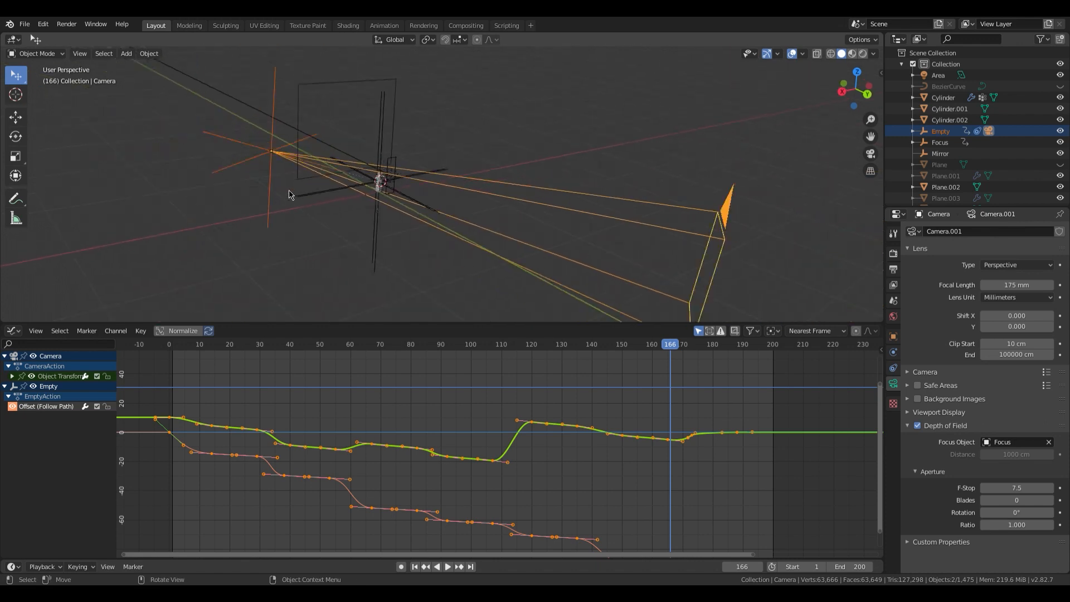
pyautogui.click(274, 106)
pyautogui.click(622, 198)
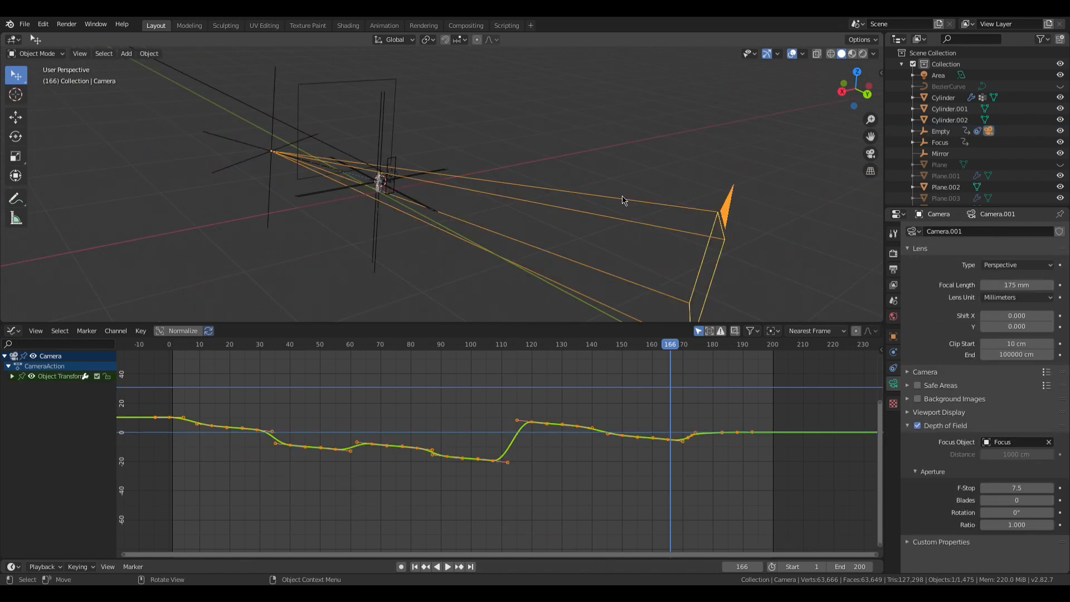
# - Reveal all hidden objects and view the bottle up close
pyautogui.scroll(3, 372, 185)
pyautogui.hotkey('alt', 'h')
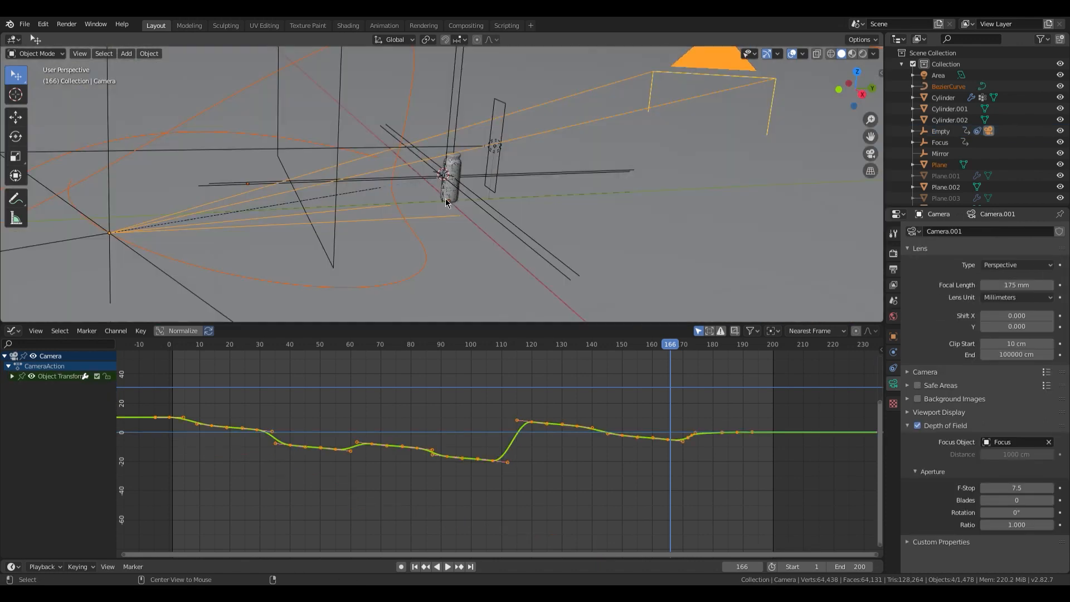
pyautogui.scroll(5, 453, 220)
pyautogui.moveTo(416, 205); pyautogui.dragTo(535, 215, button='middle')
pyautogui.scroll(-3, 534, 215)
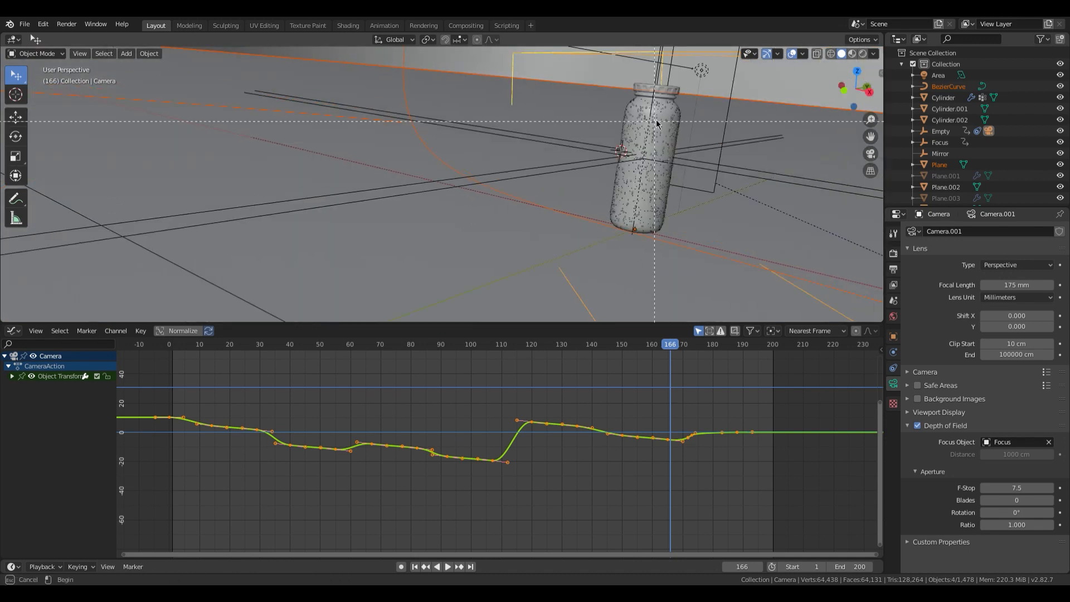
pyautogui.scroll(2, 653, 117)
# - Select the Focus empty and review its animated location curves over the timeline
pyautogui.click(452, 242)
pyautogui.moveTo(452, 242); pyautogui.dragTo(496, 212, button='middle')
pyautogui.press('a')
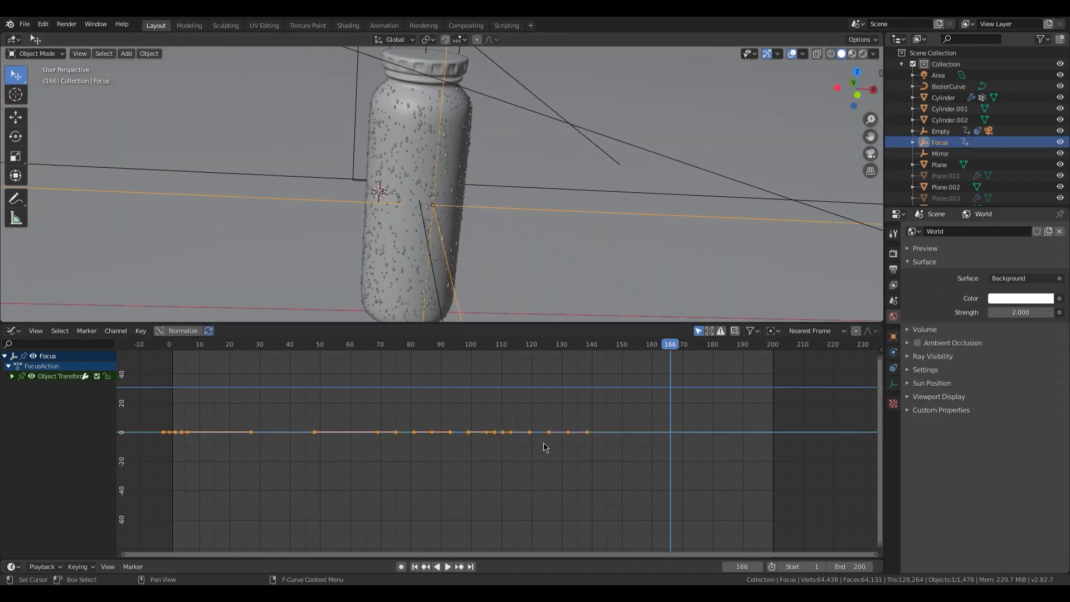
pyautogui.press('Home')
pyautogui.scroll(-2, 561, 454)
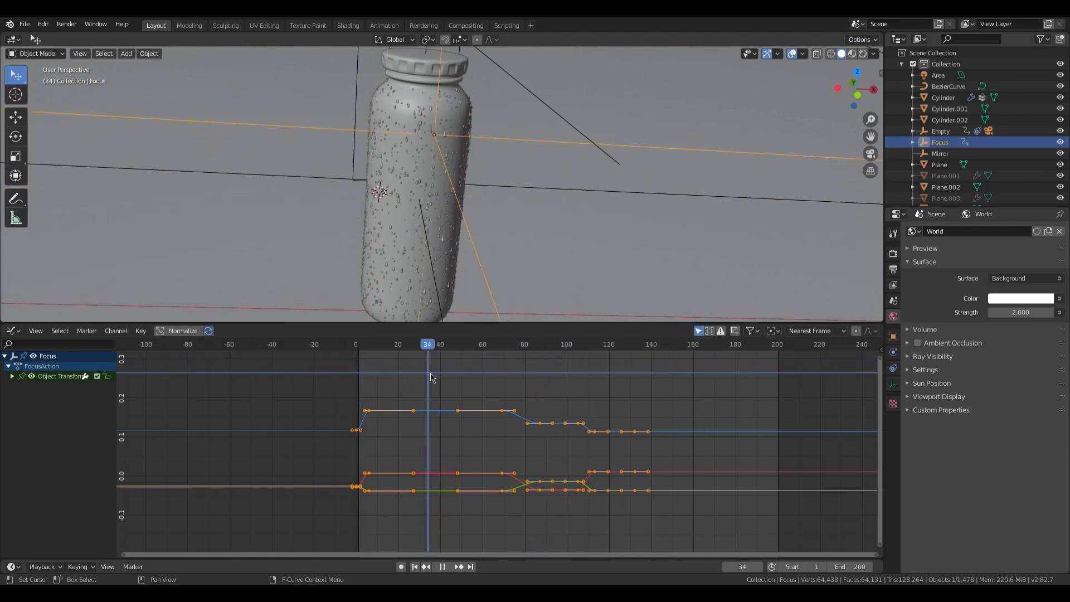
pyautogui.scroll(-4, 511, 231)
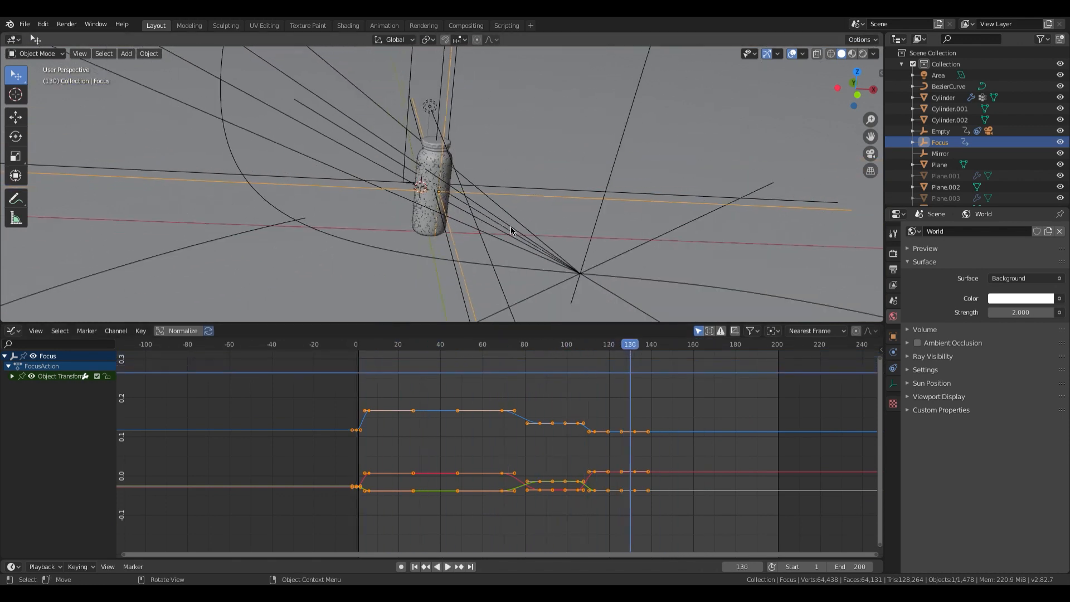
# - Preview frame 130 through the camera in Rendered shading
pyautogui.moveTo(501, 232)
pyautogui.mouseDown(button='middle')
pyautogui.moveTo(432, 232)
pyautogui.moveTo(435, 244)
pyautogui.mouseUp(button='middle')
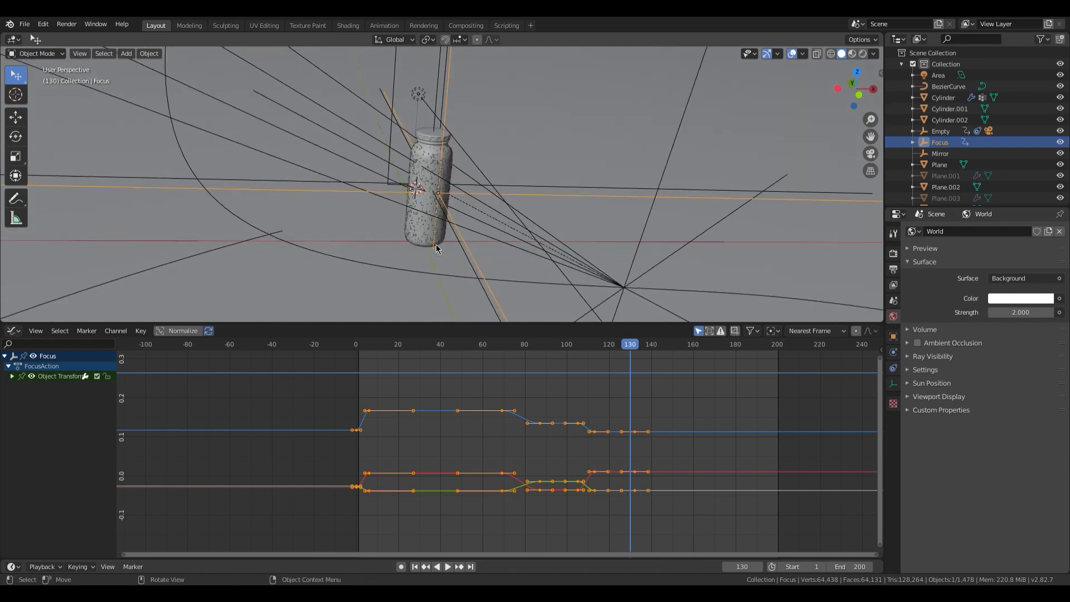
pyautogui.press('KP_0')
pyautogui.press('z')
pyautogui.click(438, 192)
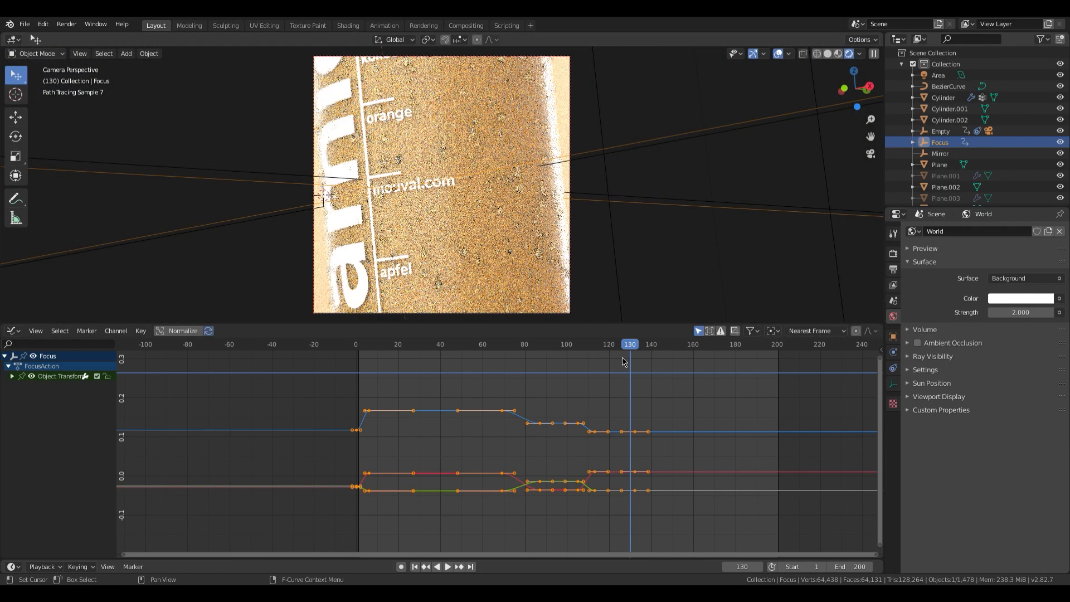